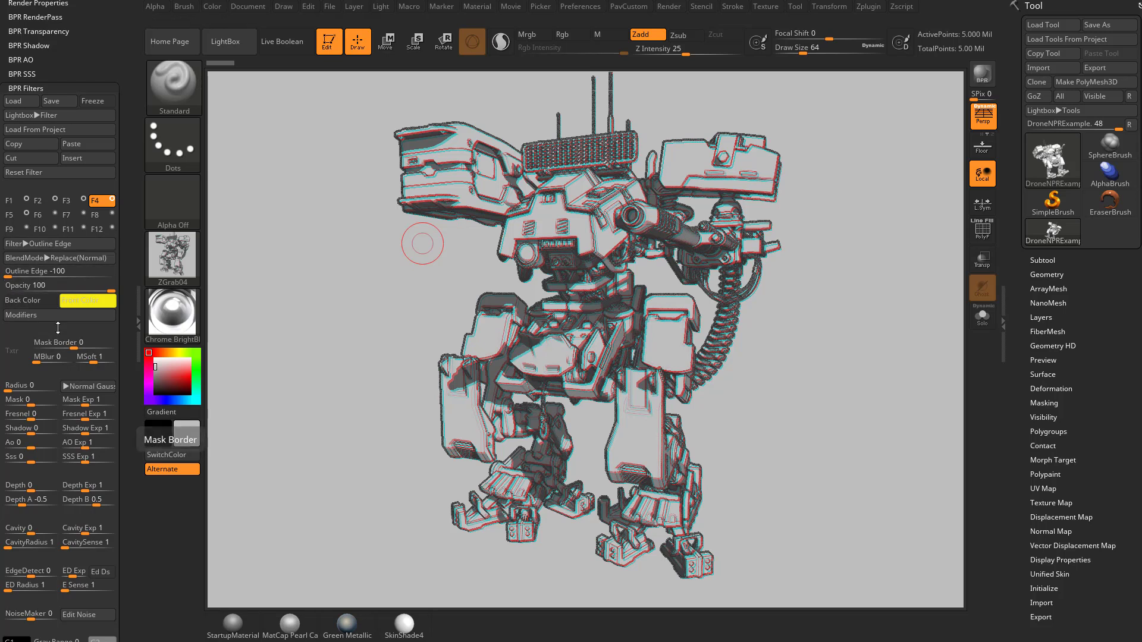
Expand the Outline Edge filter's modifiers, then select filter F5 to view its Drop Shadow -100
left_click(60, 315)
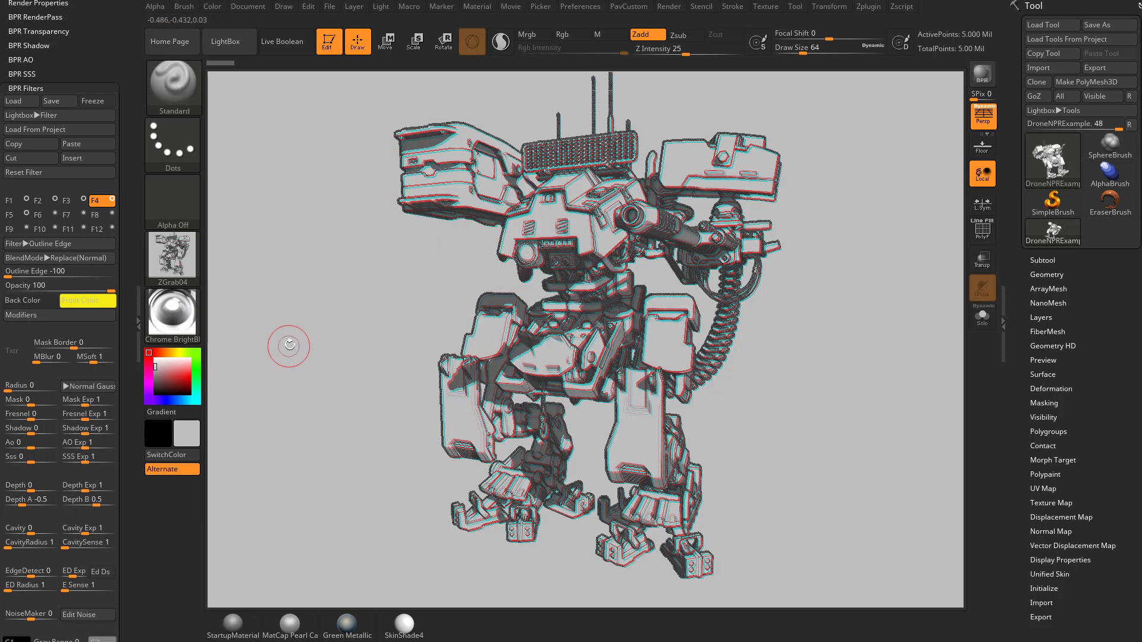
left_click(16, 217)
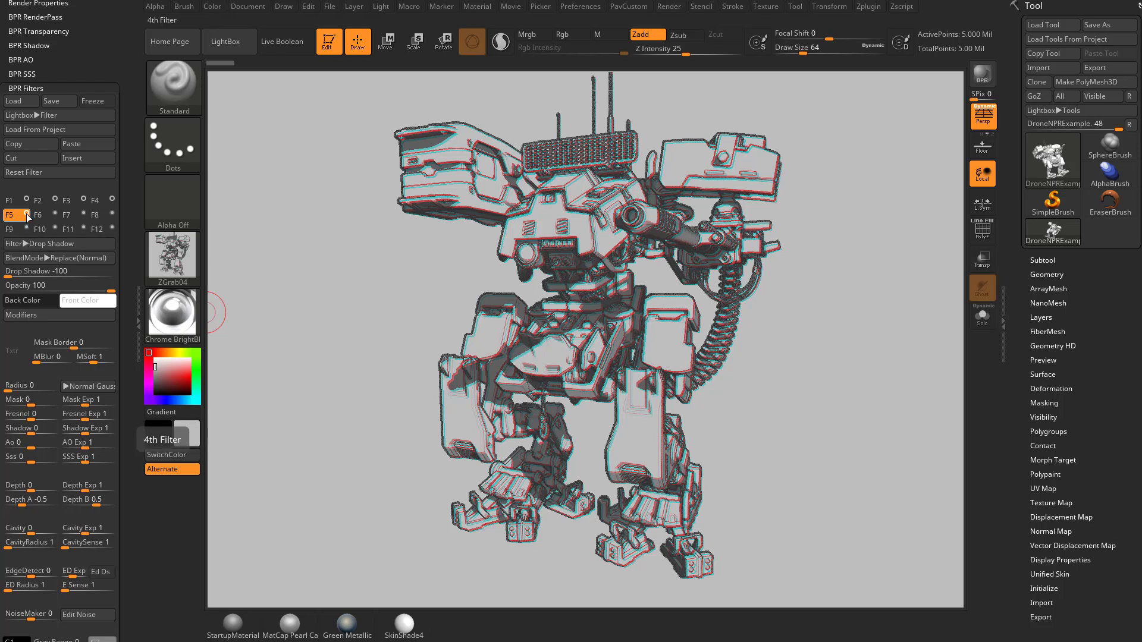
Toggle the F5 drop shadow off and on to compare, leaving it at -50
left_click(26, 214)
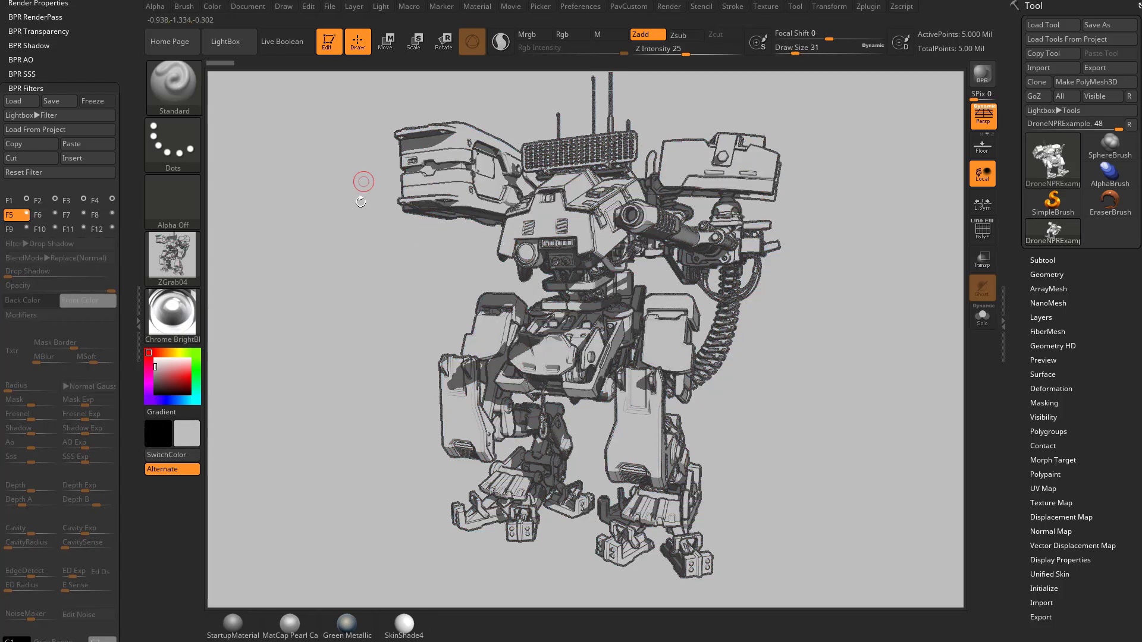
left_click(25, 215)
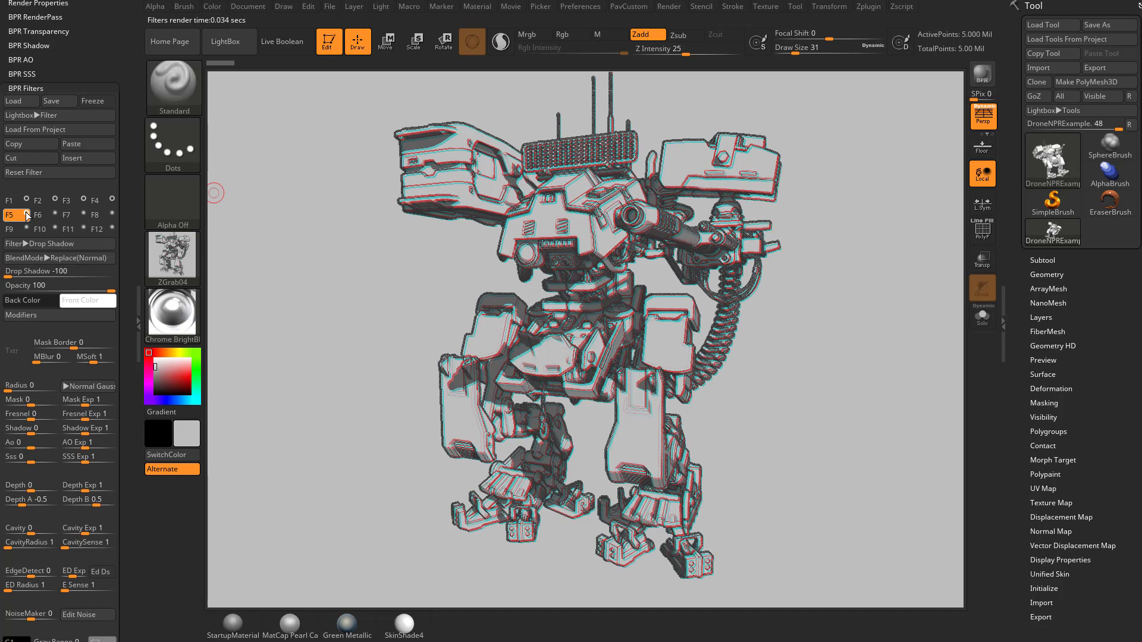
left_click(41, 242)
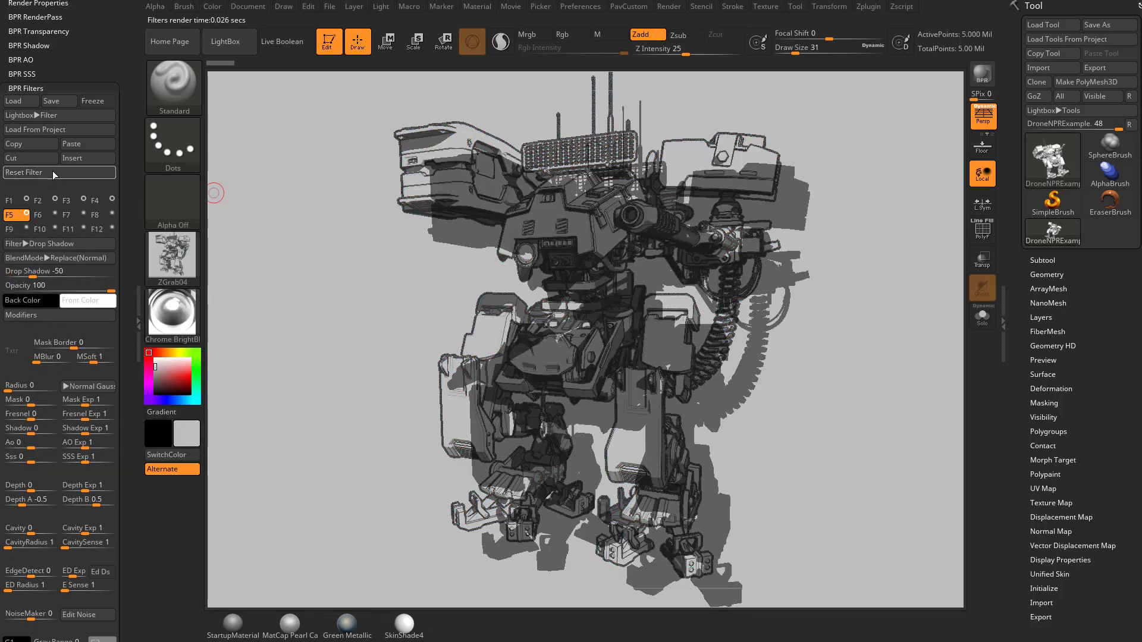
left_click(37, 243)
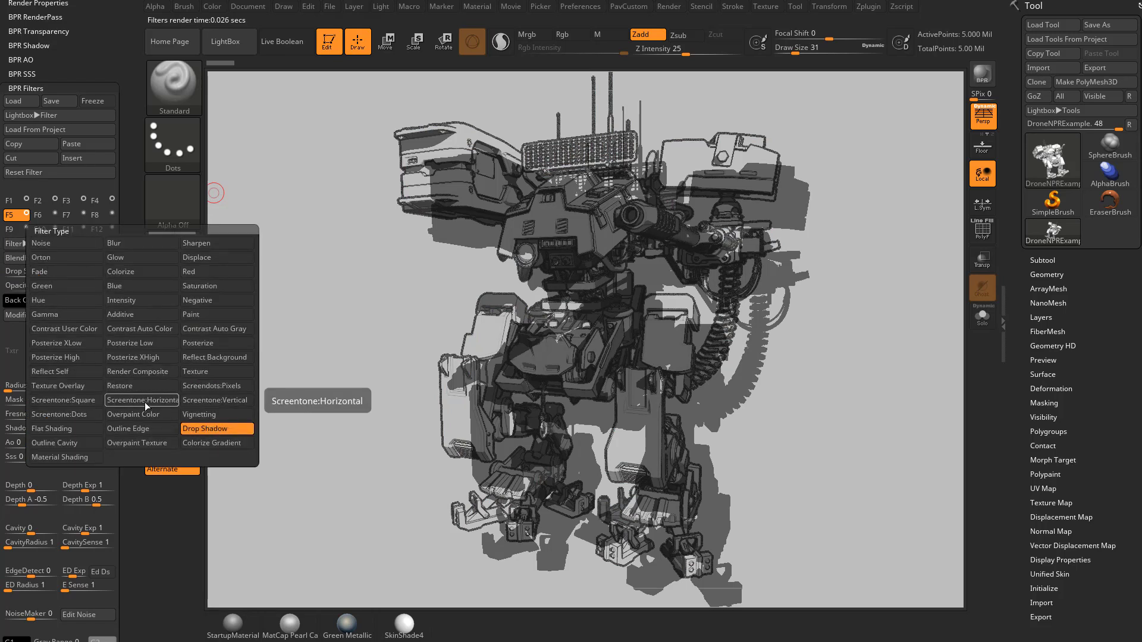
Change the fifth filter to Displace and lower its strength to about 18
left_click(201, 259)
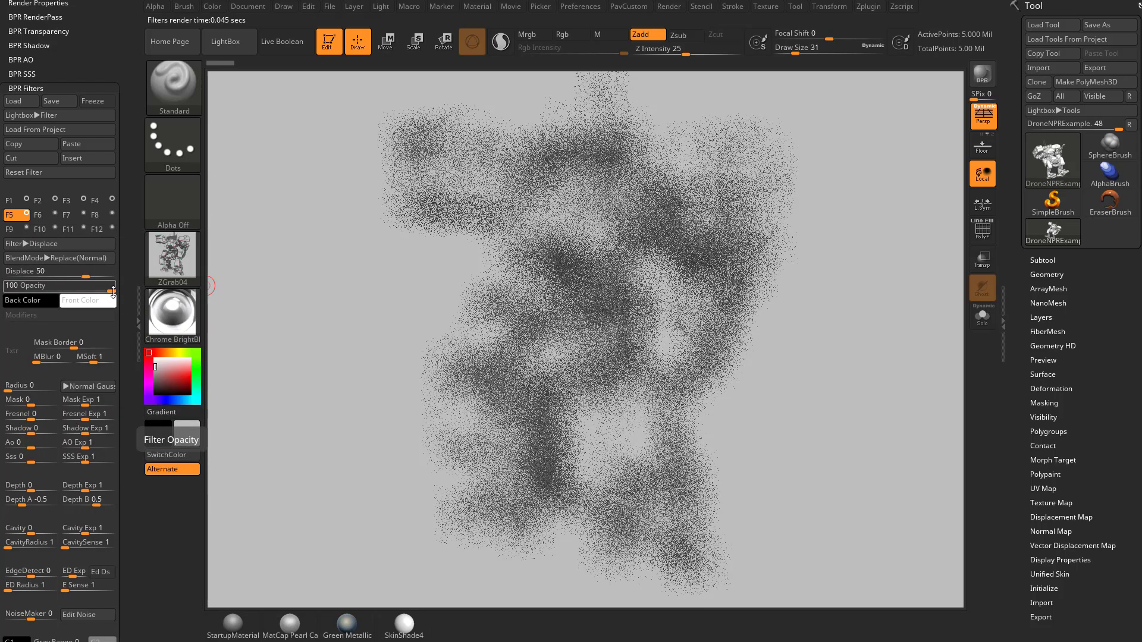
left_click_drag(98, 274, 69, 276)
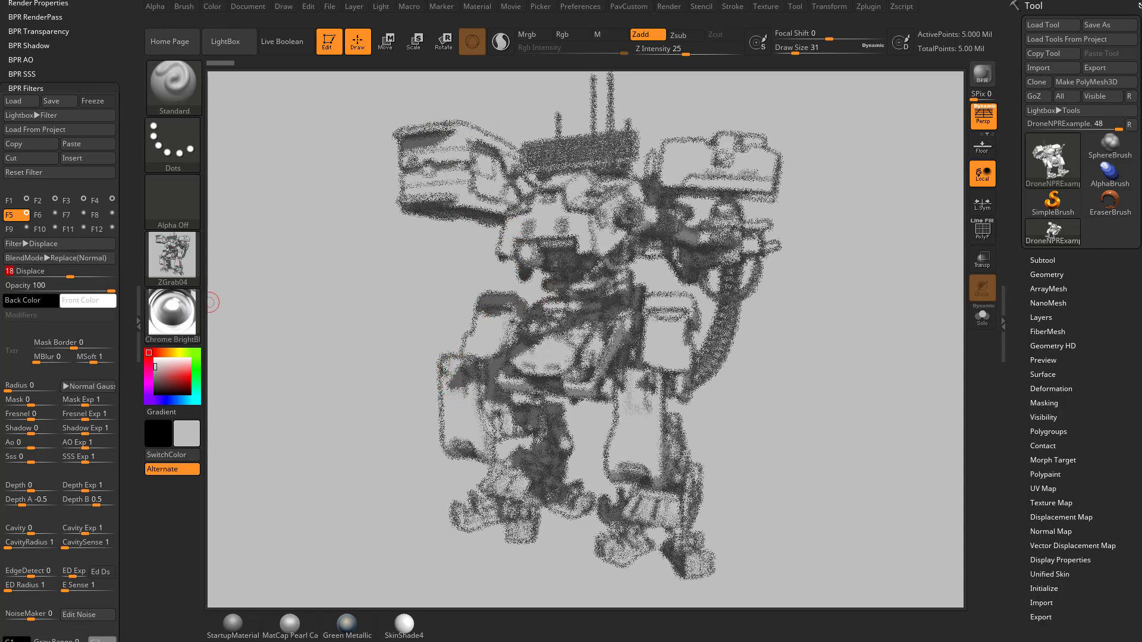
Experiment with the filter Radius and Displace sliders, settling on Radius 13 and Displace 28
left_click(14, 386)
left_click_drag(14, 386, 10, 388)
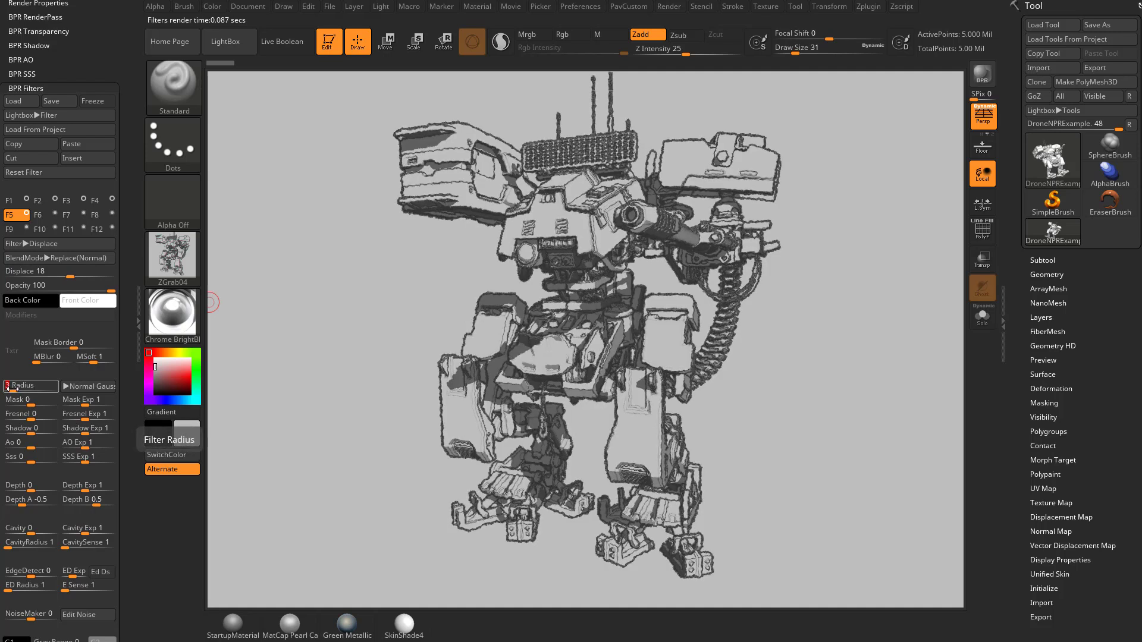
left_click_drag(70, 271, 85, 272)
left_click_drag(14, 387, 24, 386)
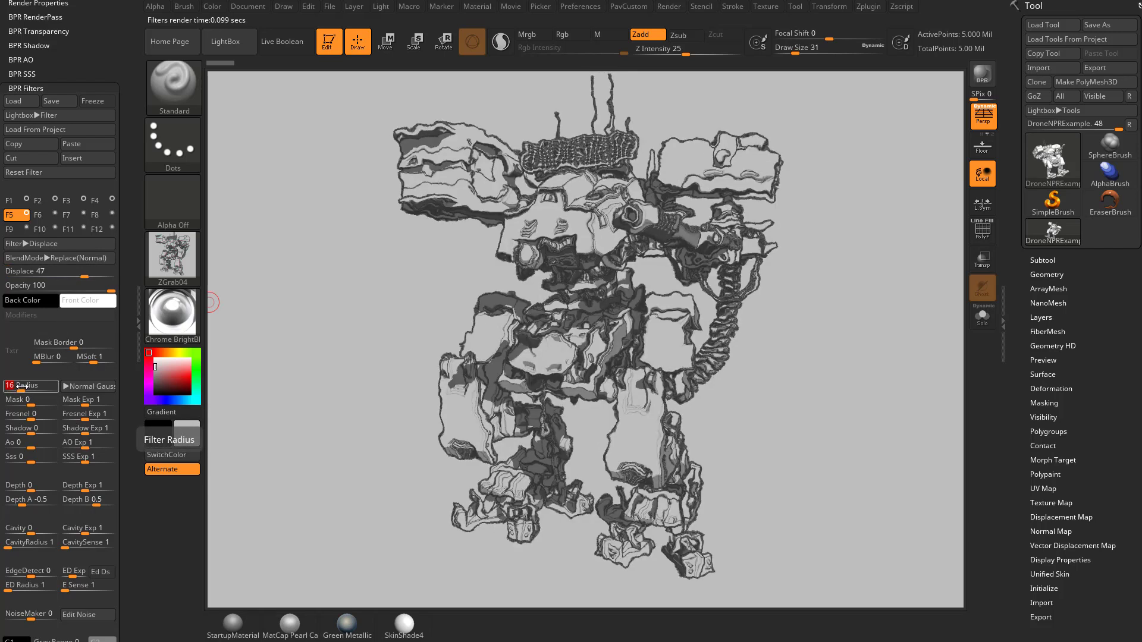
left_click_drag(84, 275, 70, 276)
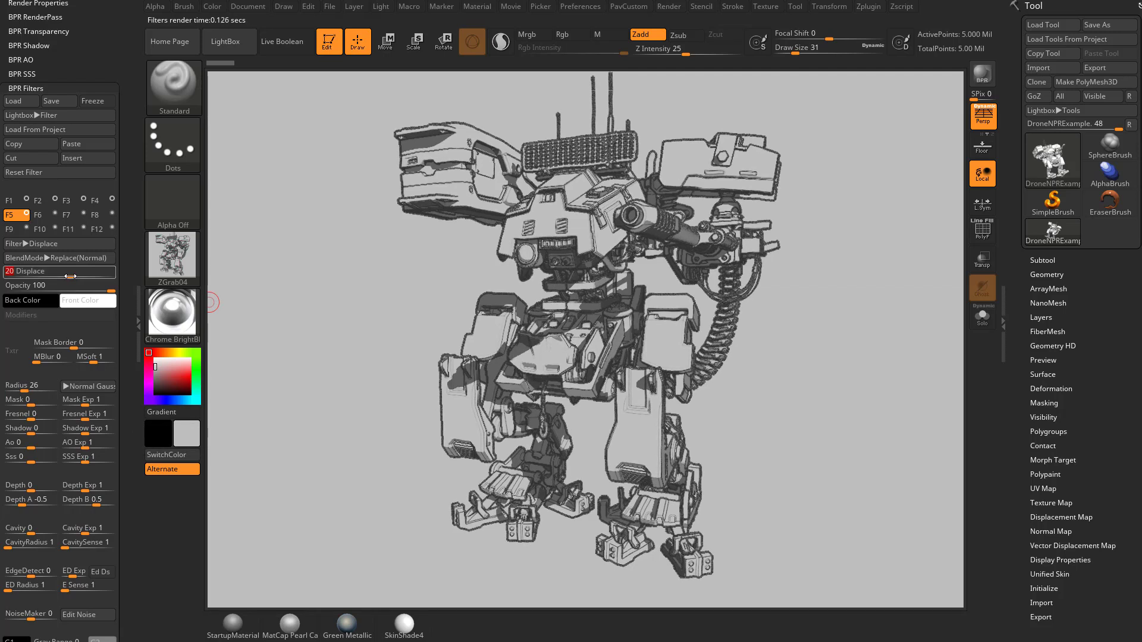
left_click_drag(69, 276, 75, 276)
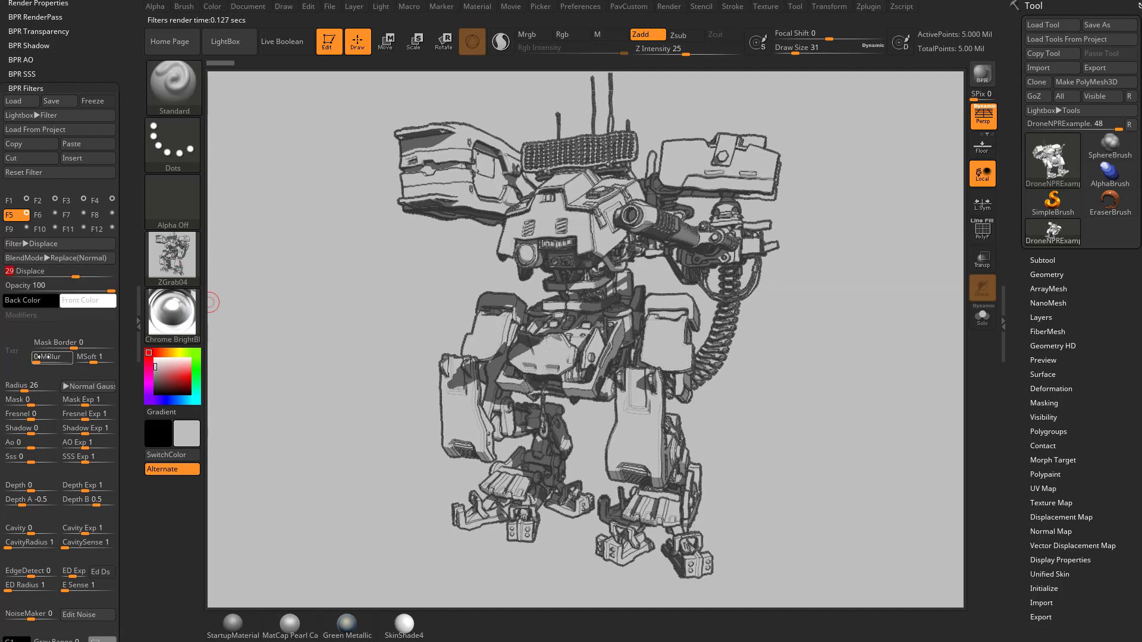
left_click_drag(25, 386, 20, 385)
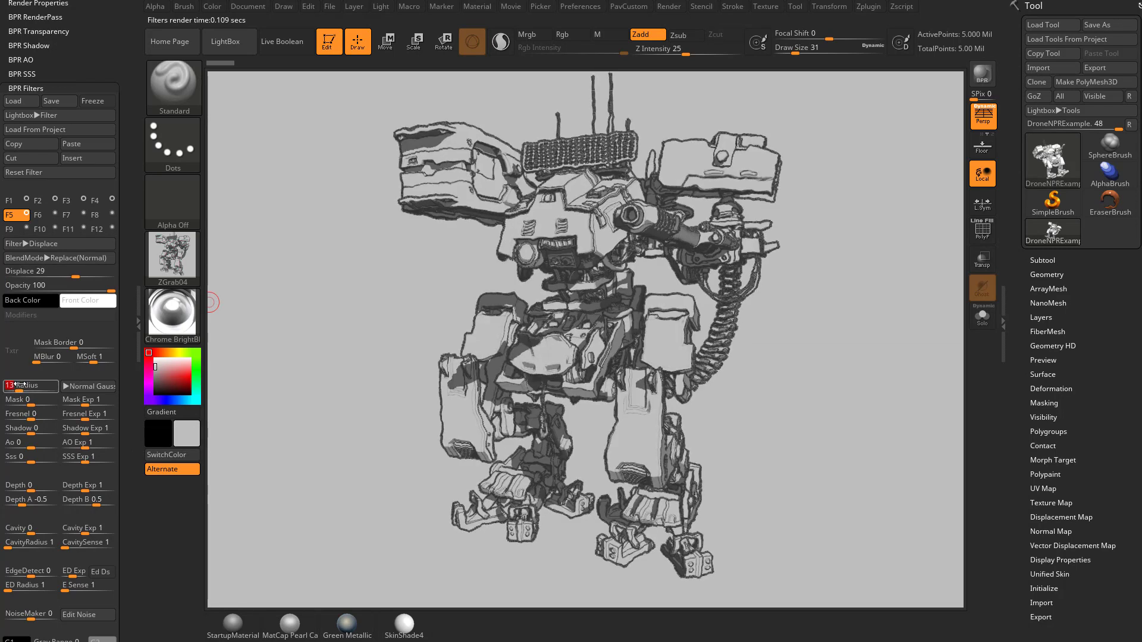
mouse_move(75, 275)
left_mouse_down()
mouse_move(43, 277)
mouse_move(75, 276)
left_mouse_up()
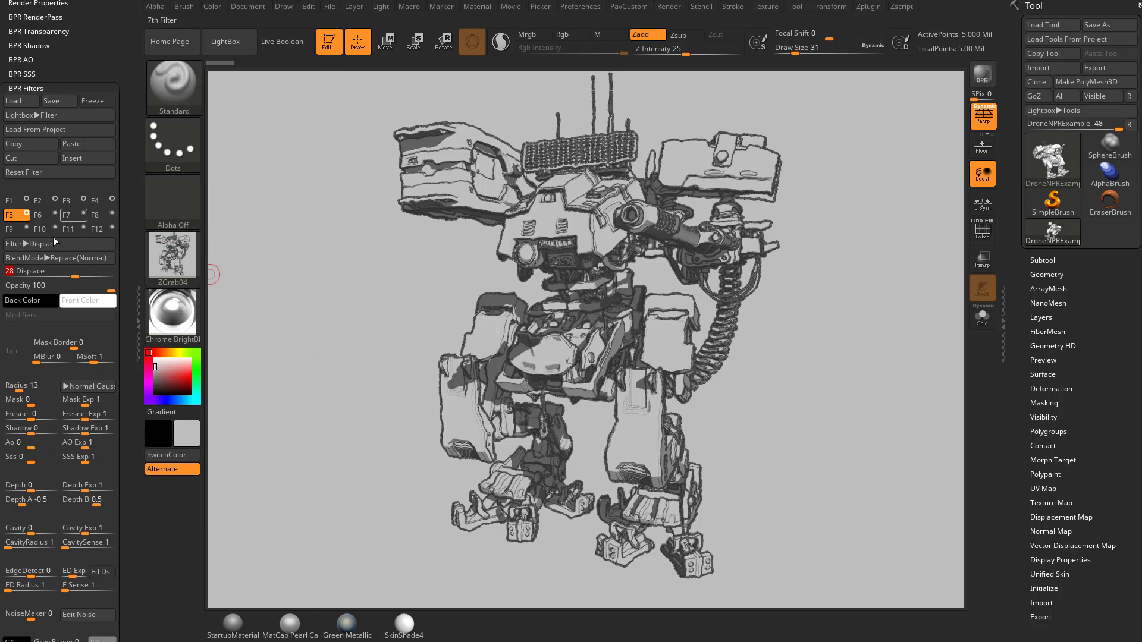
Try lower opacities on the Displace filter before settling on opacity 79
left_click_drag(111, 290, 83, 290)
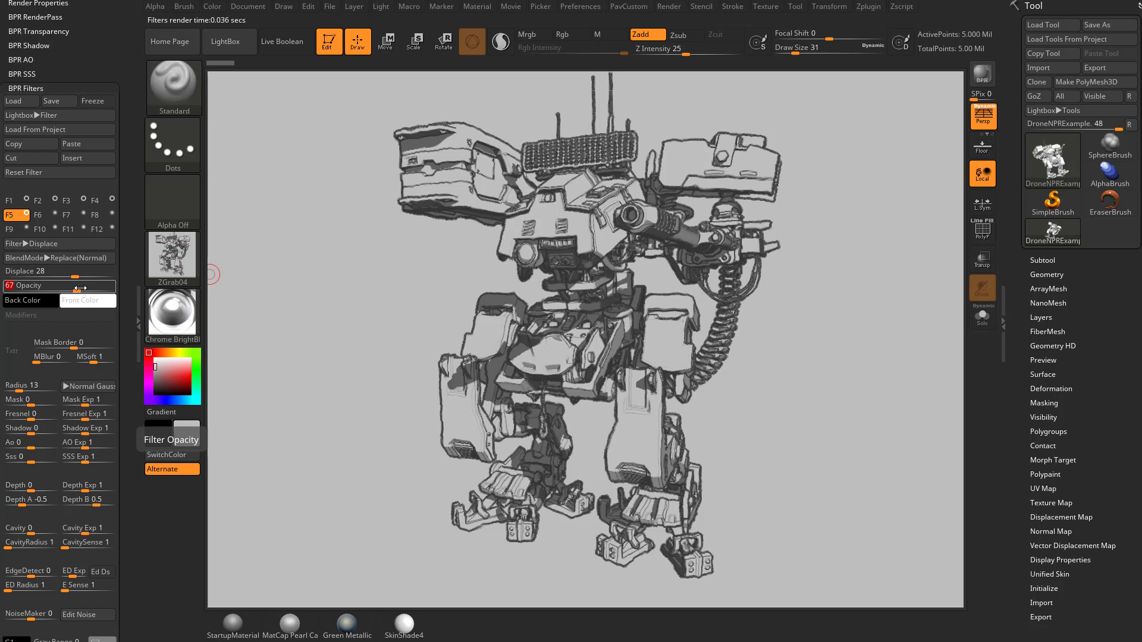
left_click_drag(81, 289, 22, 286)
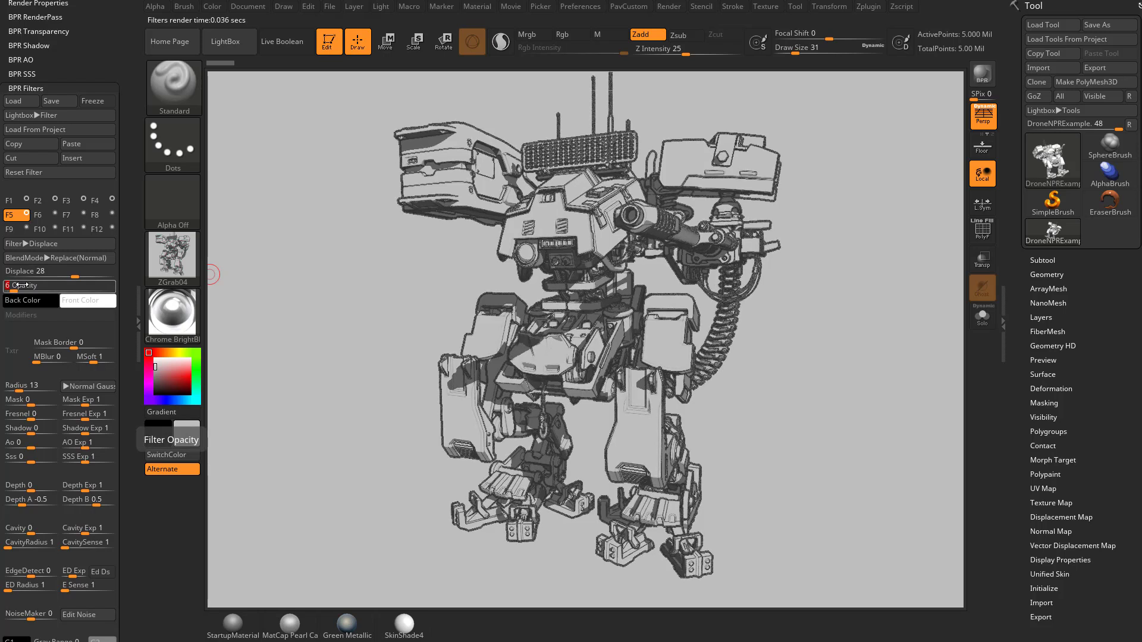
left_click_drag(93, 284, 89, 287)
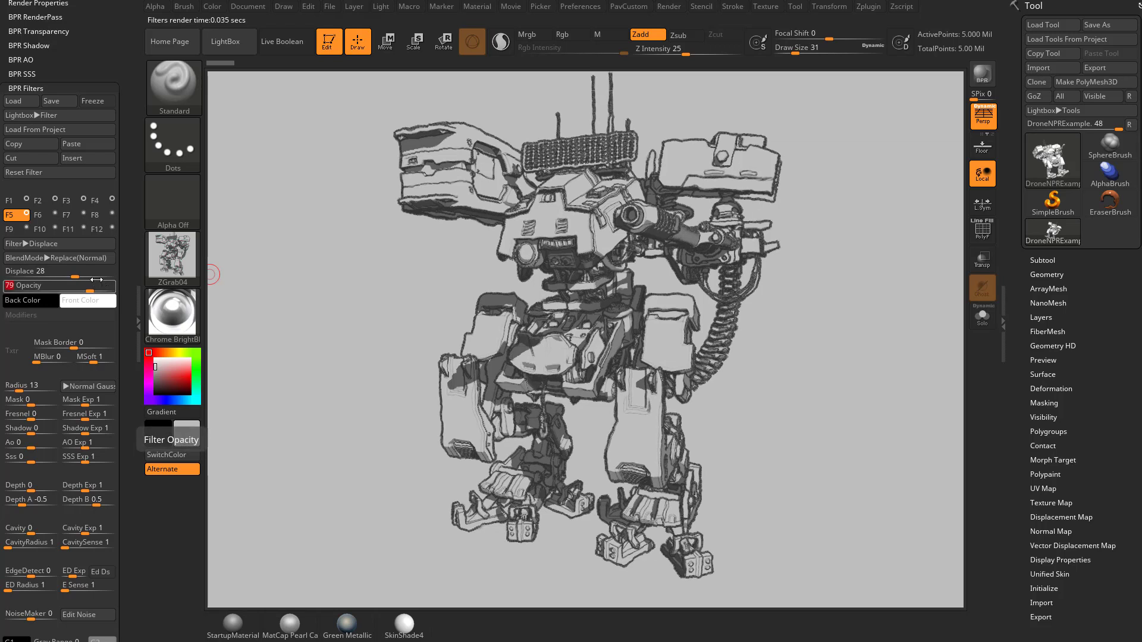
left_click(42, 258)
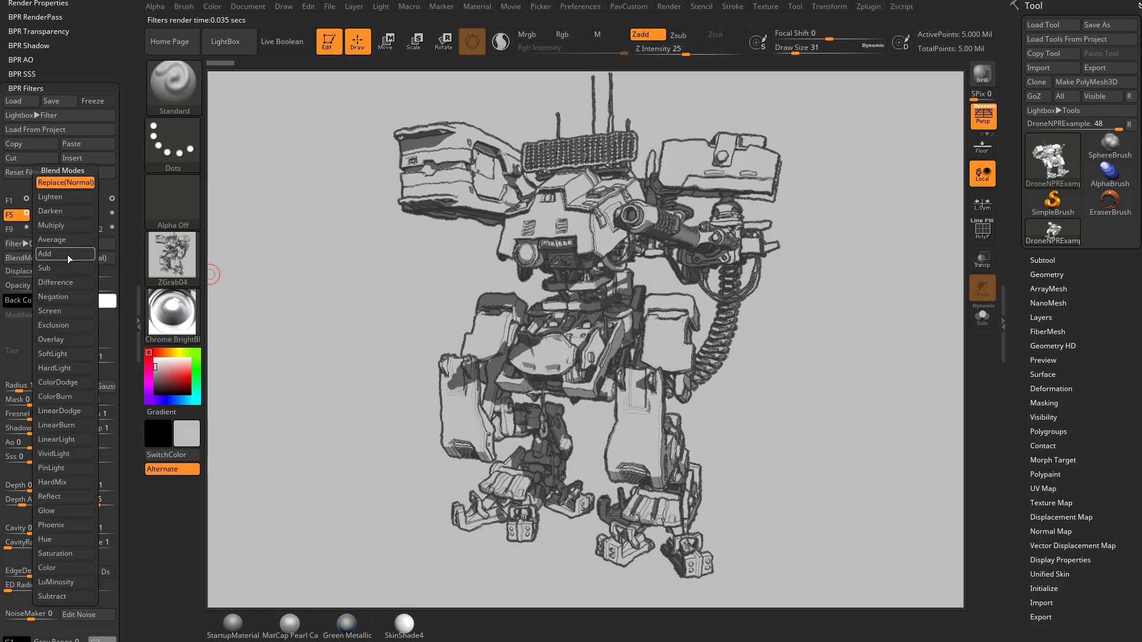
Blend the Displace filter in Darken mode, with Radius 45 and Displace raised from 43 to 56
left_click(69, 213)
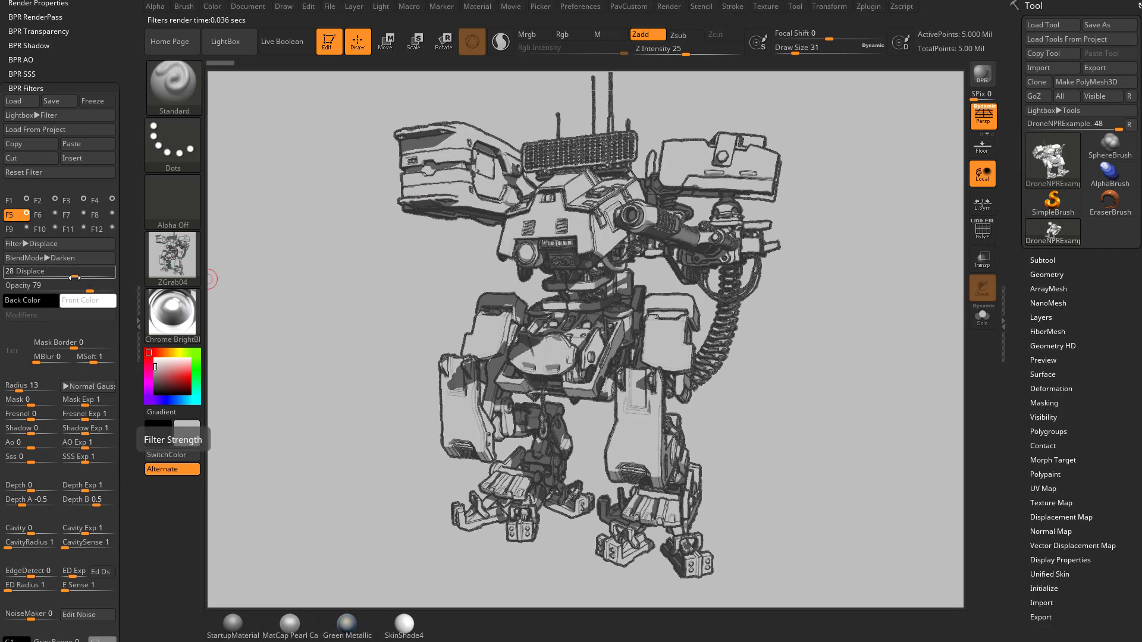
left_click_drag(77, 272, 87, 272)
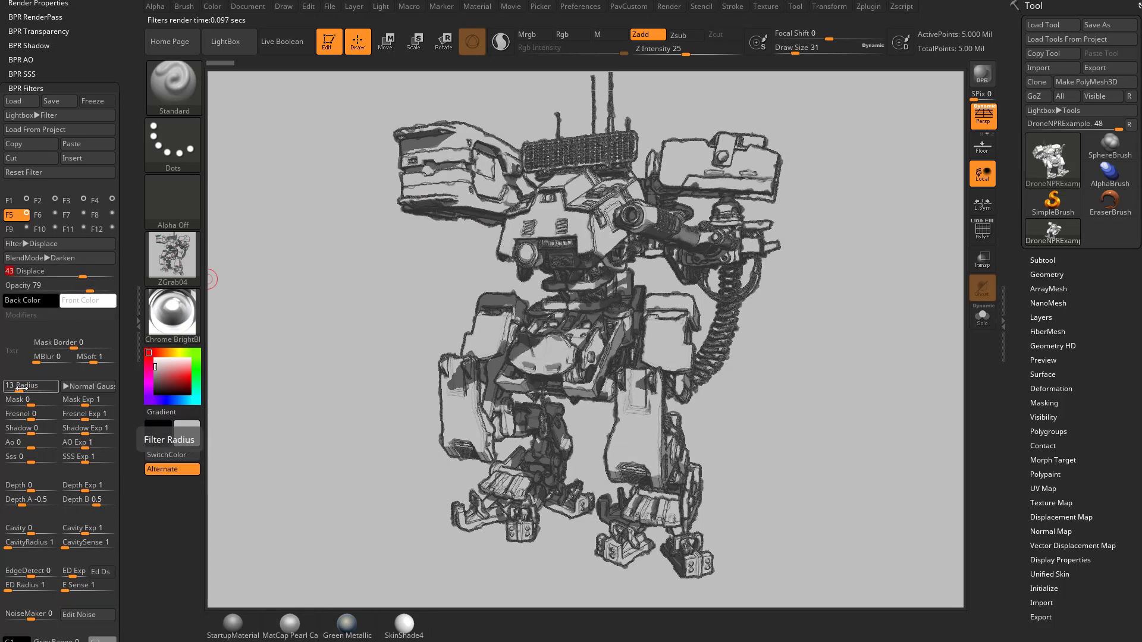
left_click_drag(19, 388, 34, 385)
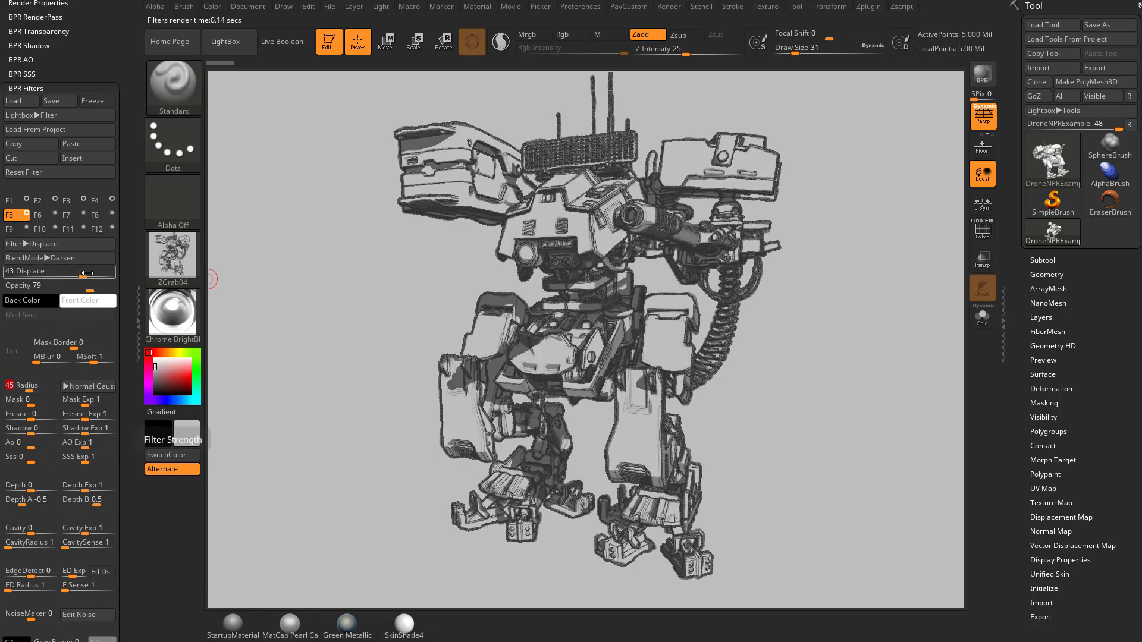
left_click_drag(83, 276, 89, 276)
Thin the Outline Edge filter's Outline Thickness to 1, then return to filter F5
left_click(113, 202)
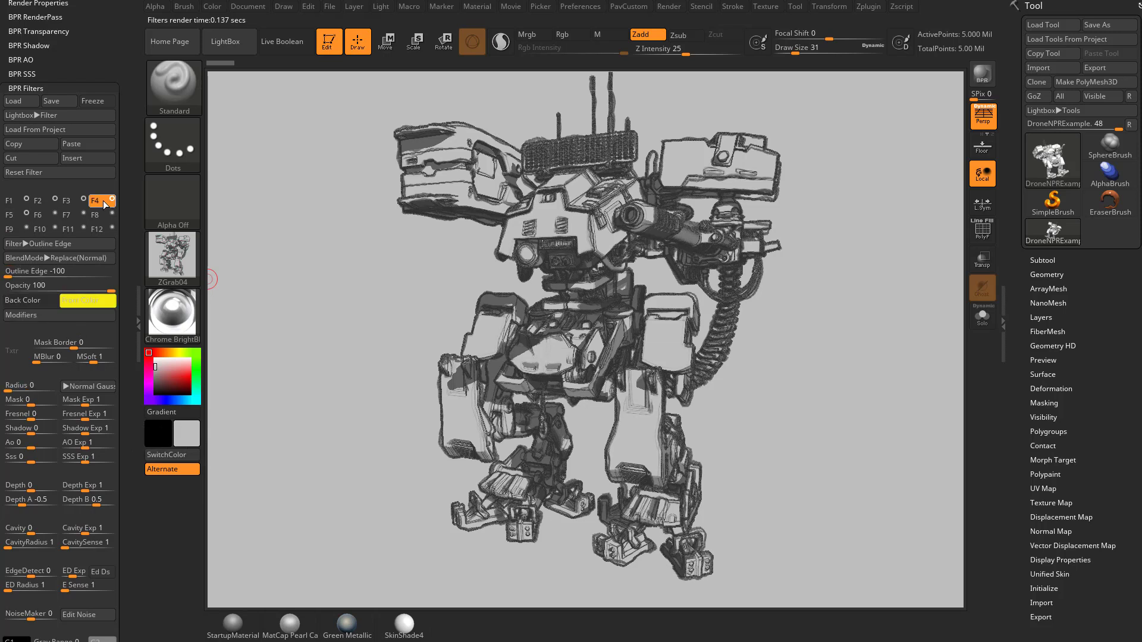
left_click(45, 316)
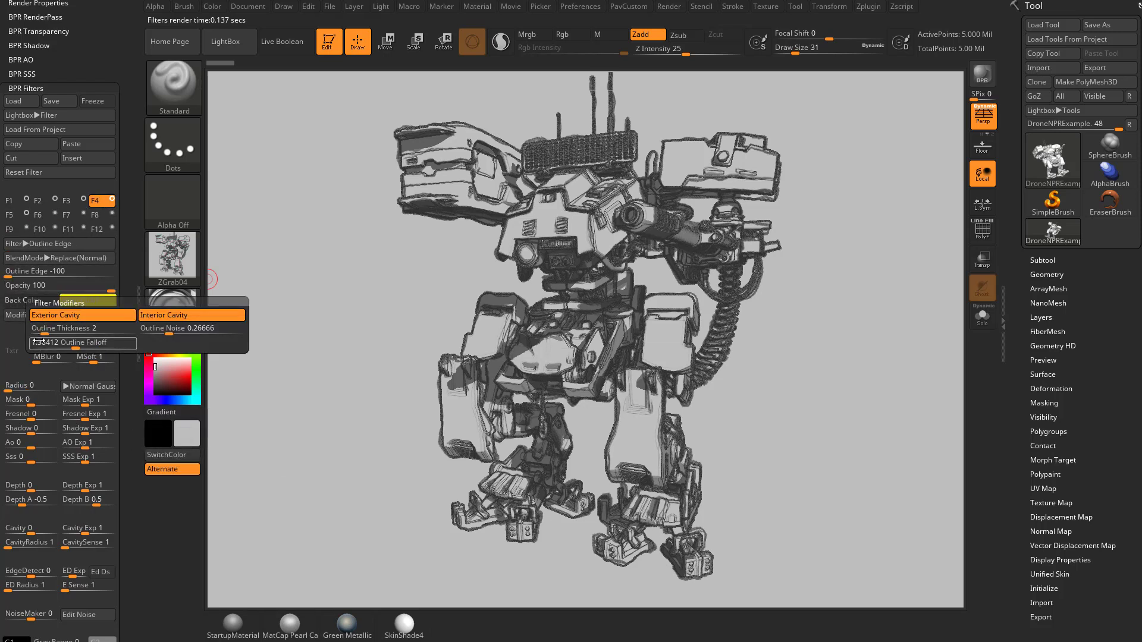
left_click_drag(37, 333, 34, 334)
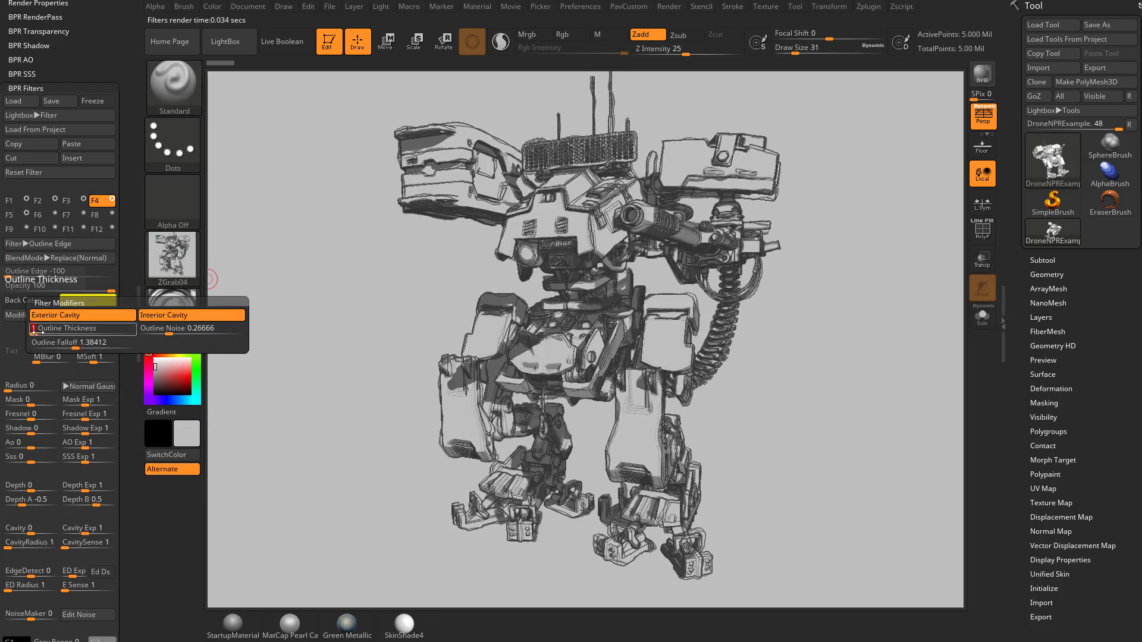
left_click(17, 217)
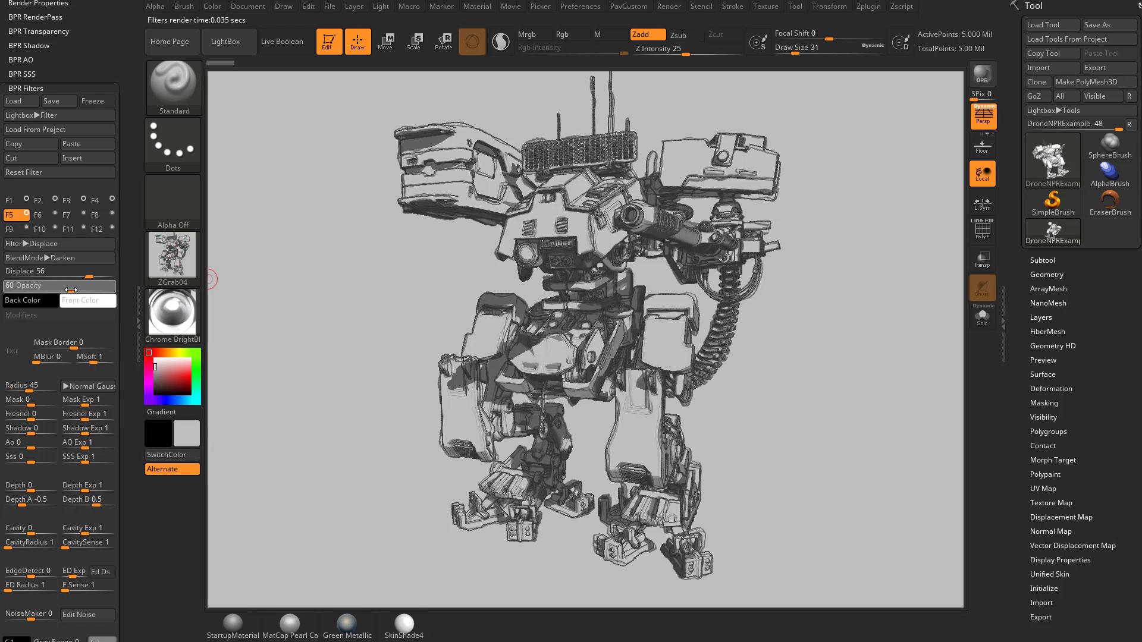
Set the Displace filter to opacity 48 with Lighten blend mode
left_click_drag(84, 290, 70, 290)
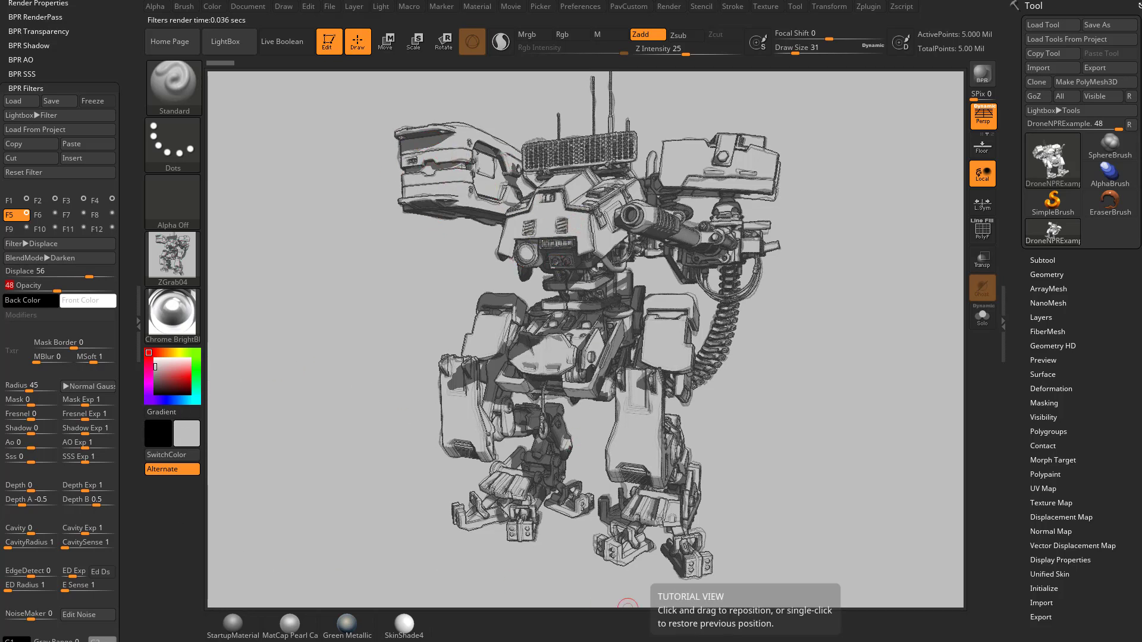
left_click(36, 257)
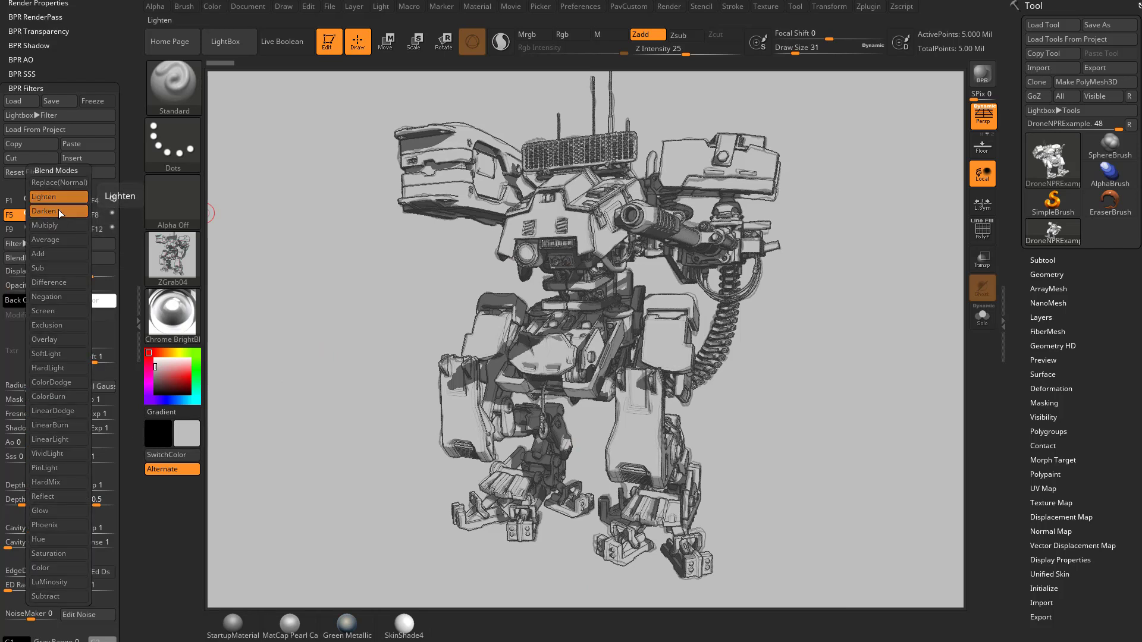
left_click(58, 197)
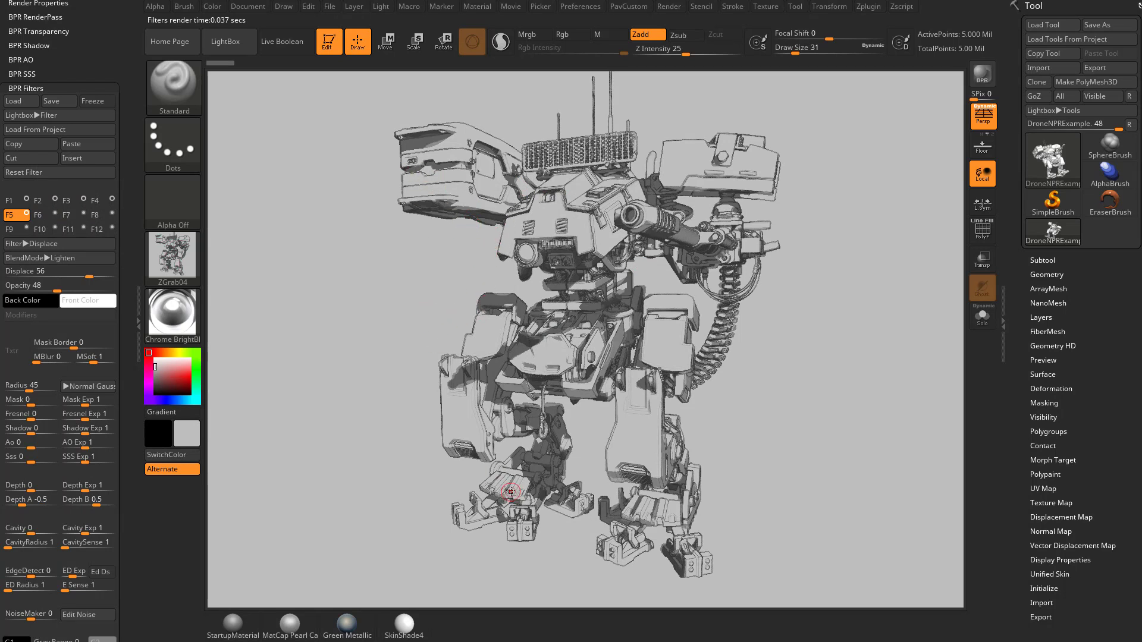
Set the Outline Edge filter's Outline Thickness back to 2
left_click(102, 203)
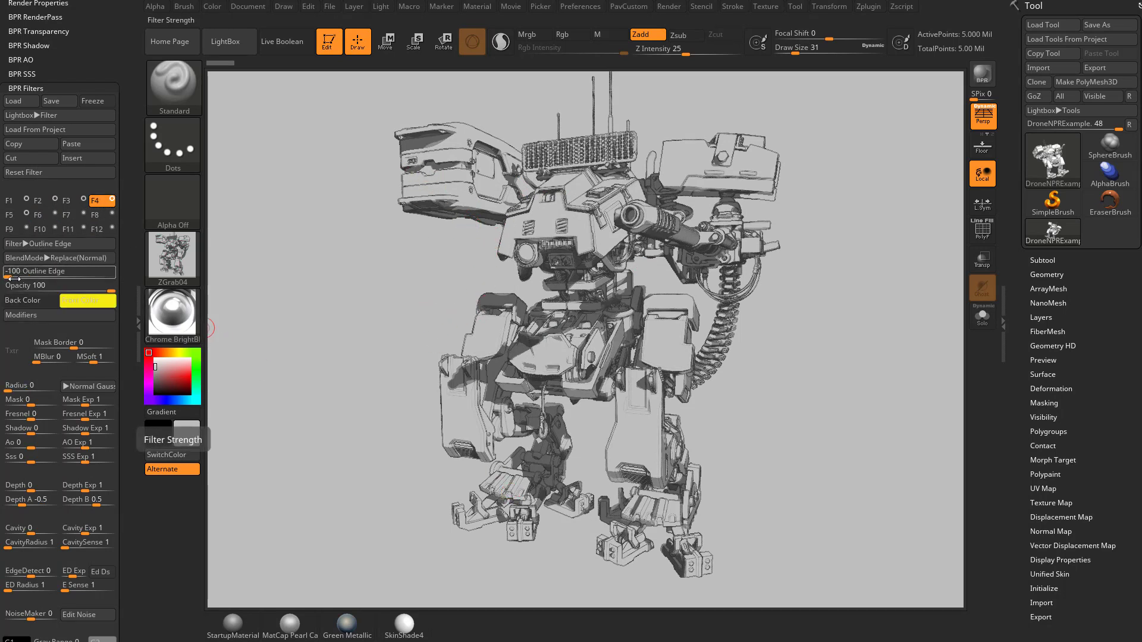
left_click(29, 316)
left_click(45, 330)
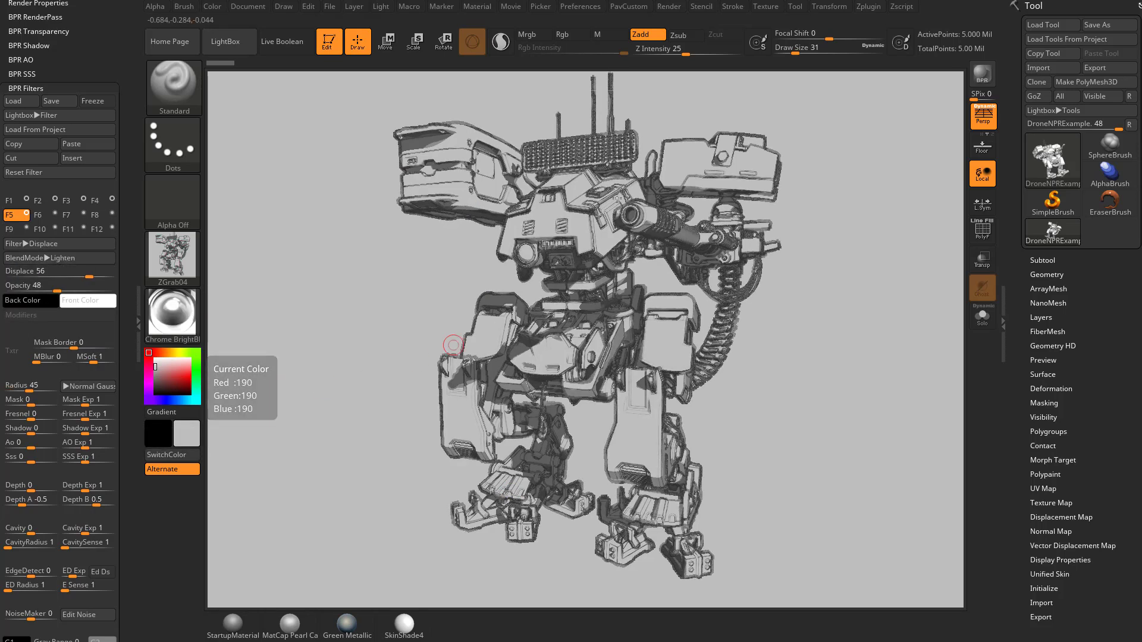
Turn on PolyF and generate Auto Groups polygroups for the robot
left_click(982, 232)
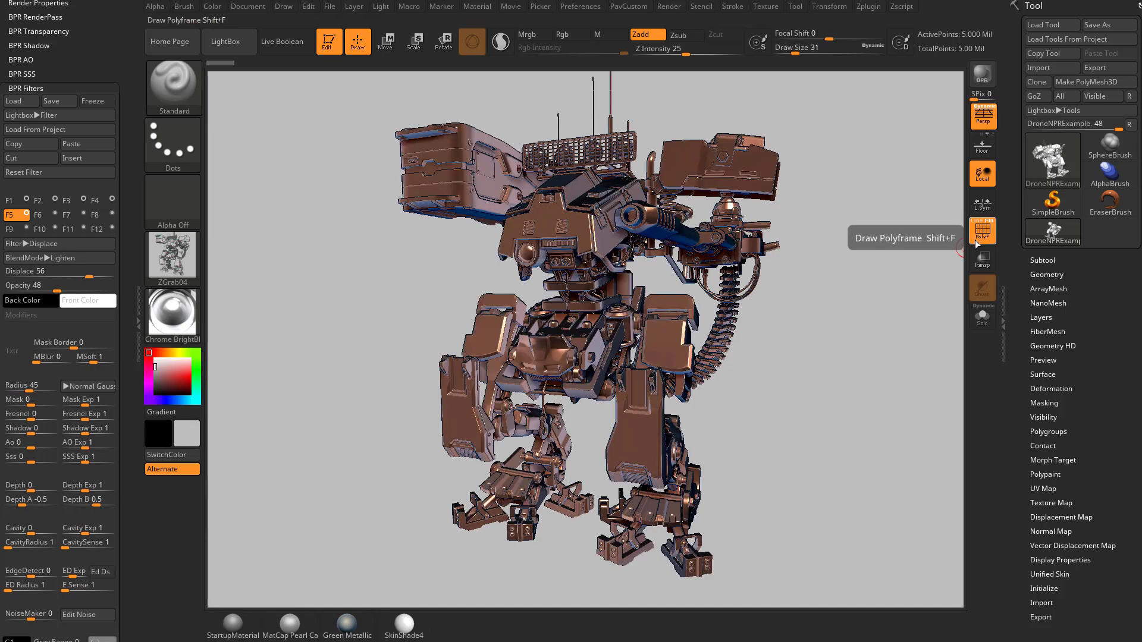
left_click(1048, 434)
left_click(1048, 445)
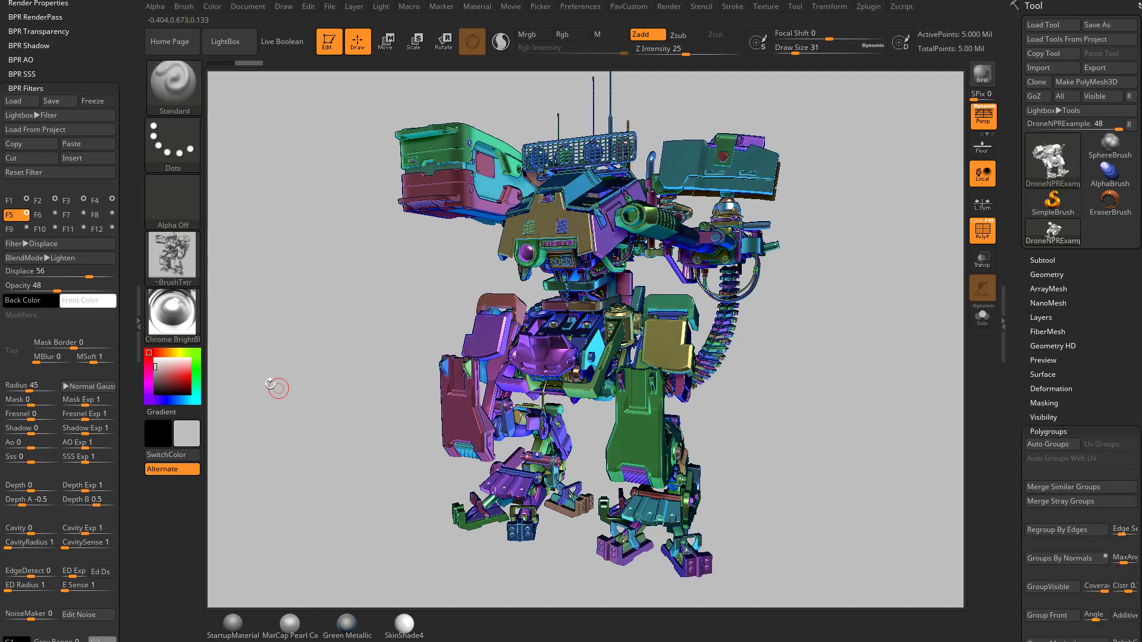
Try MatCap Gray, then apply SkinShade4 material, and select filter slot F1
left_click(173, 314)
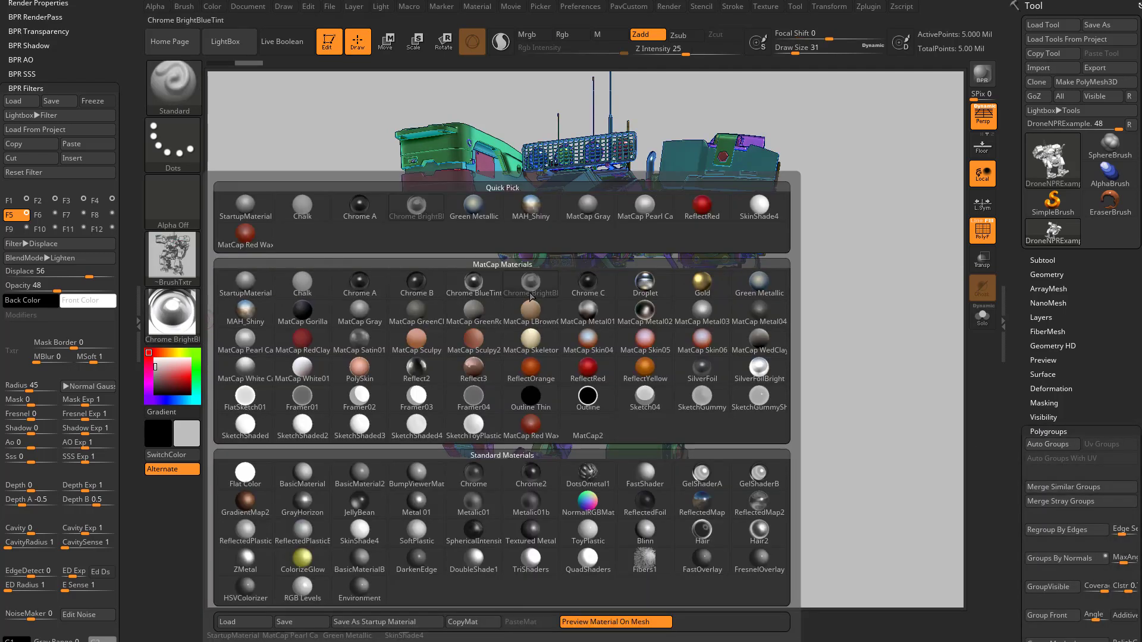
left_click(586, 208)
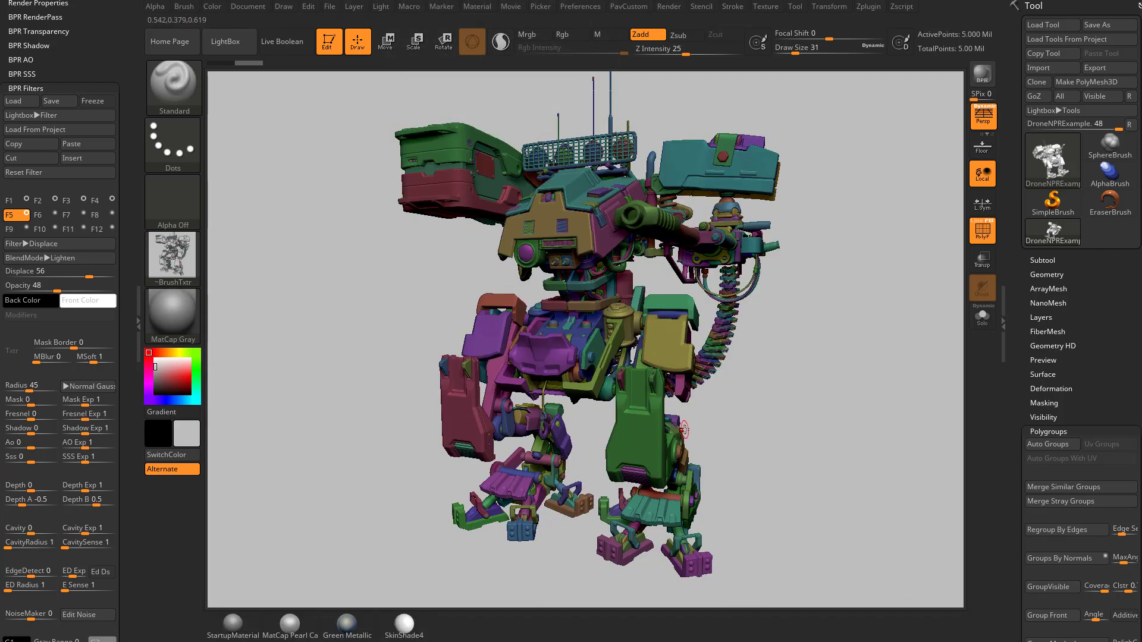
left_click(178, 310)
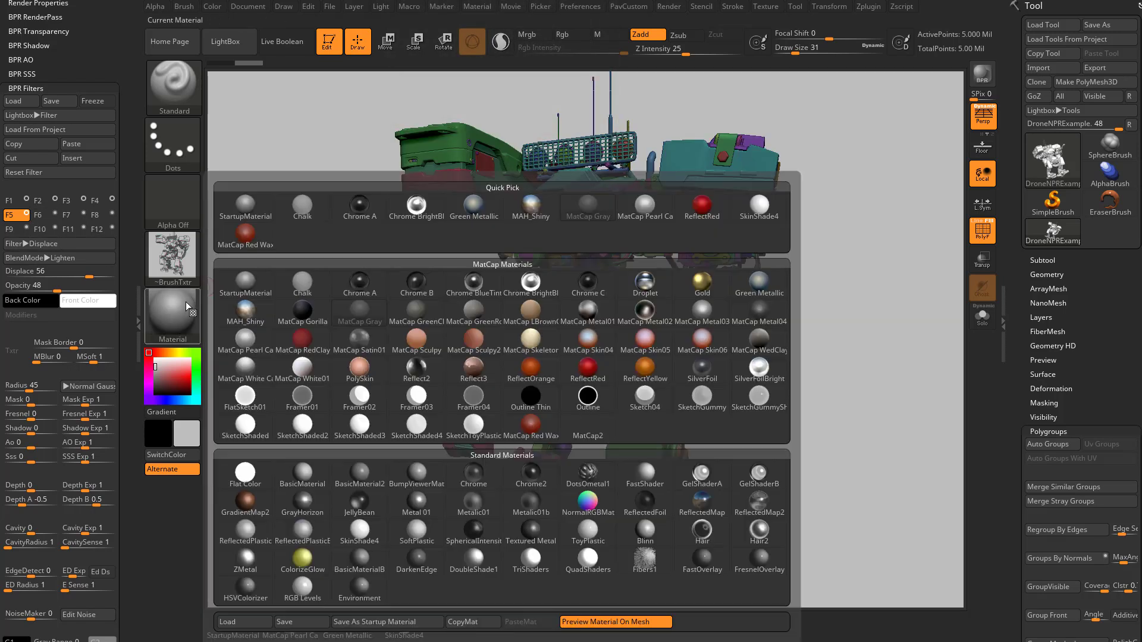
left_click(360, 532)
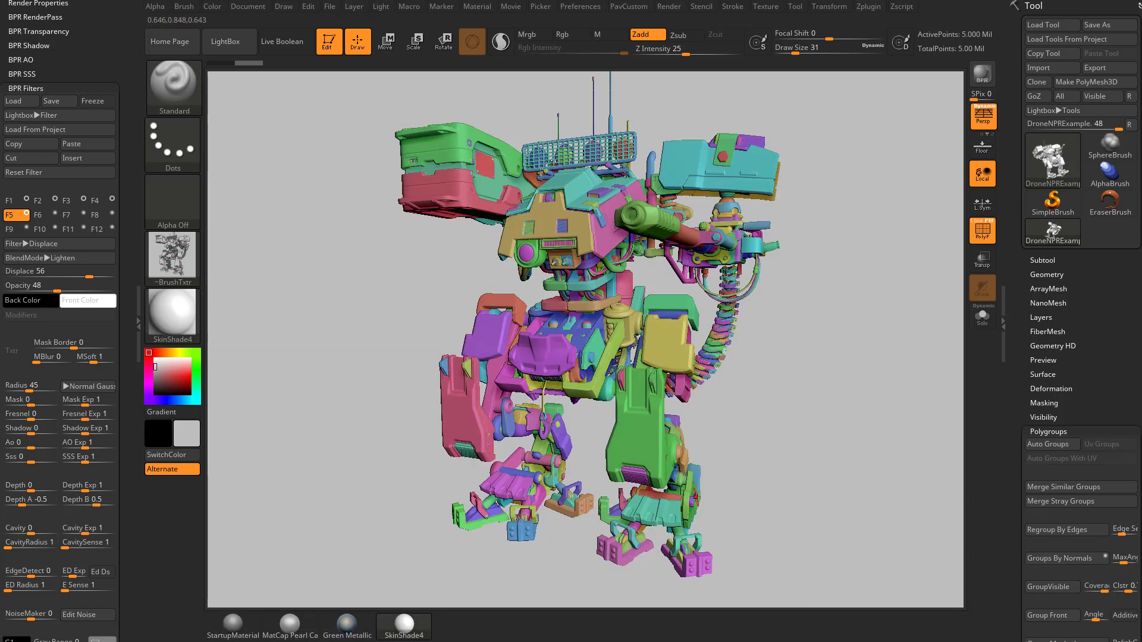
left_click(11, 202)
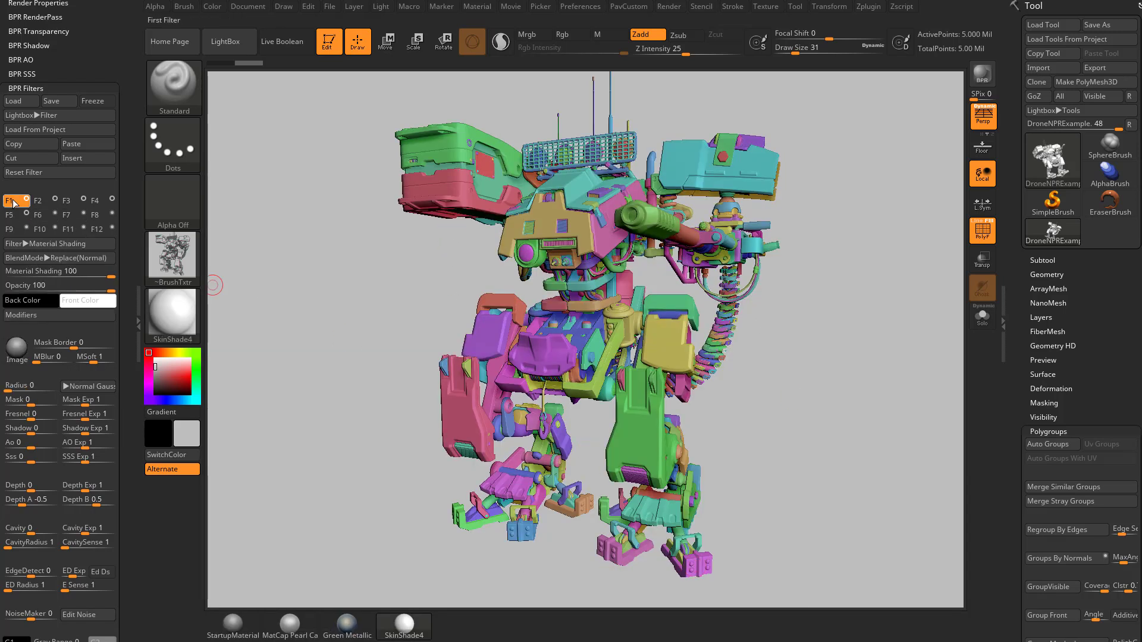
Run a BPR render and disable the desaturation filter to reveal the colours
mouse_move(22, 350)
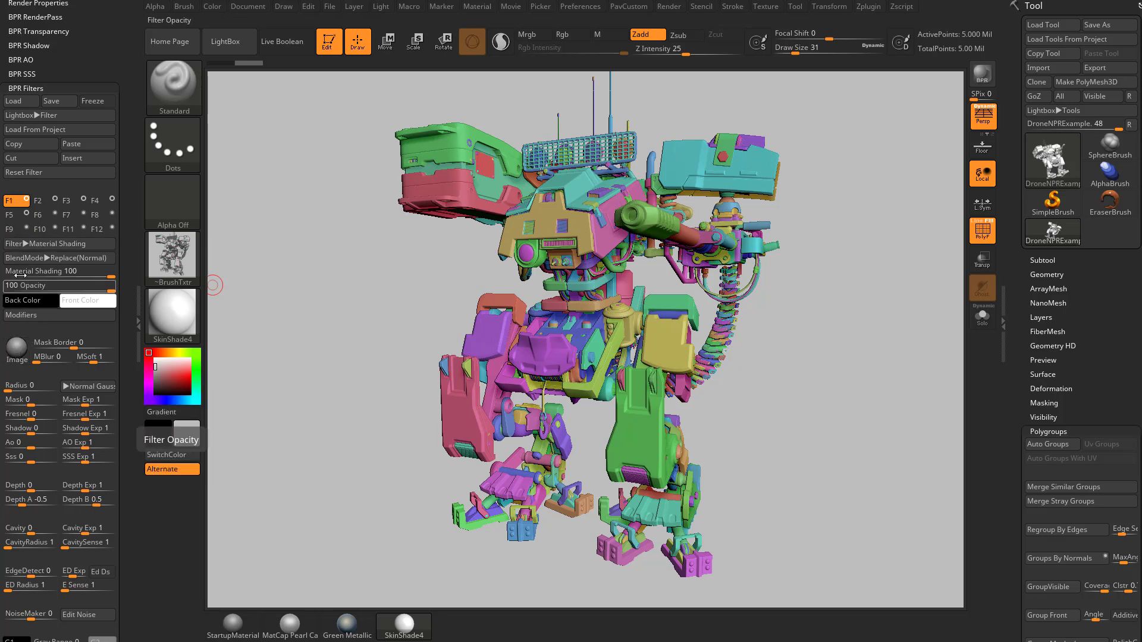
key("shift+r")
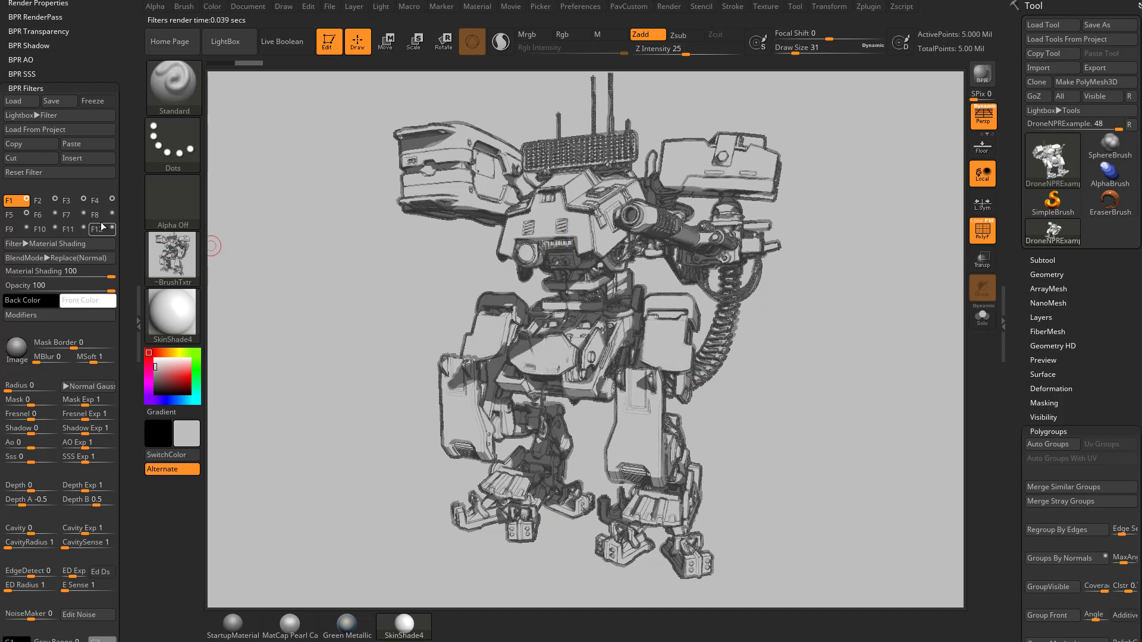
left_click(46, 200)
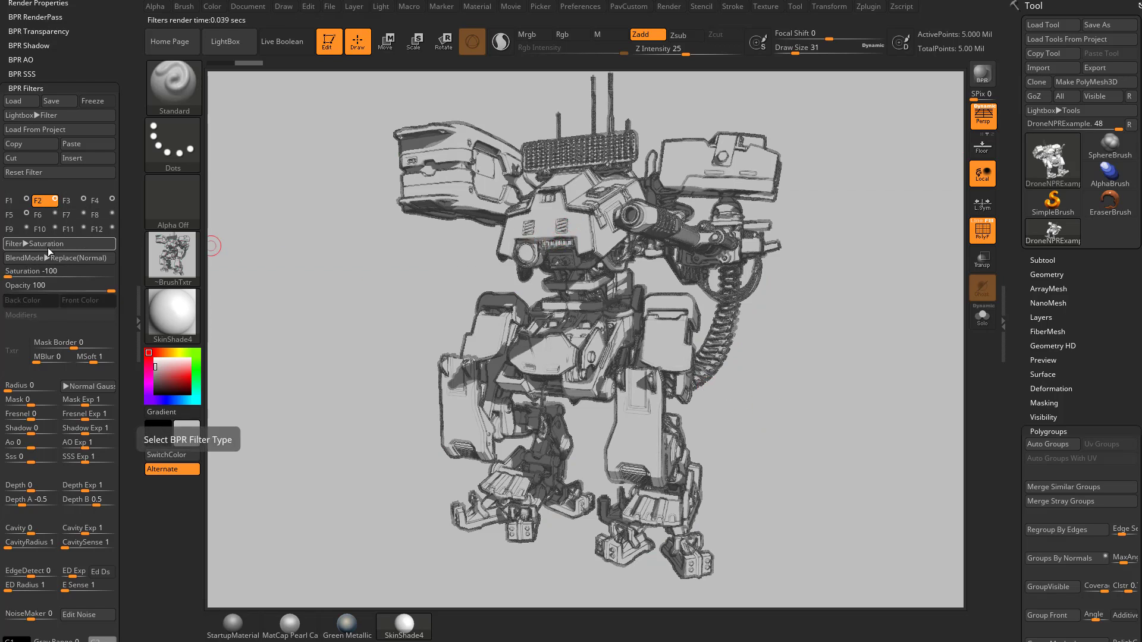
left_click(55, 200)
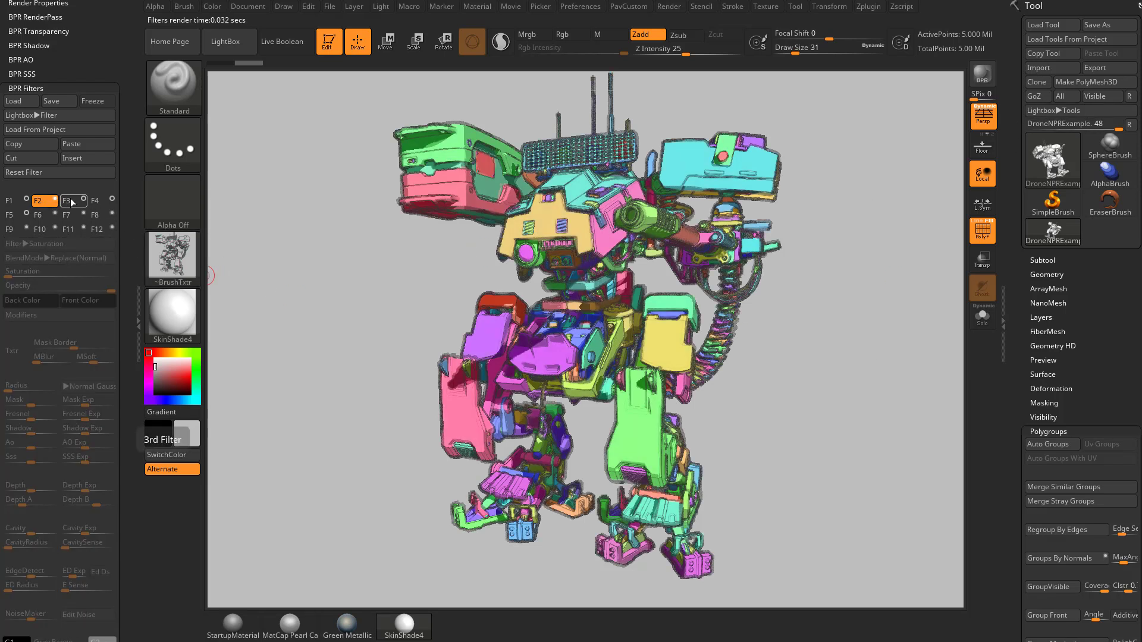
Disable the Outline Edge filter, select F5, and turn off PolyF polygroup display
left_click(112, 201)
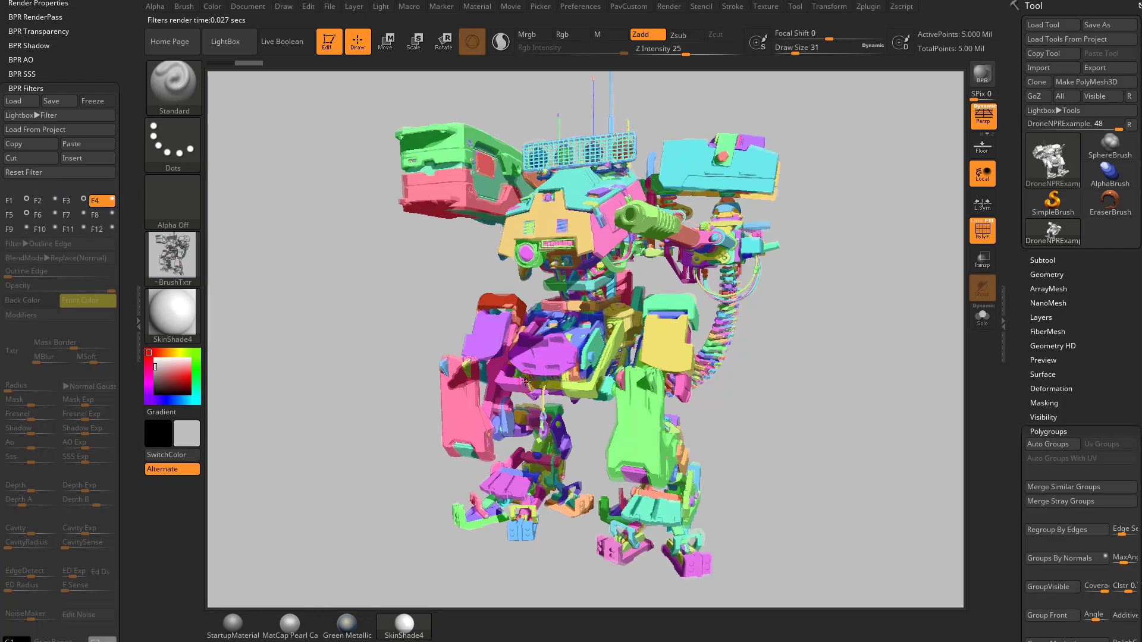
left_click(13, 214)
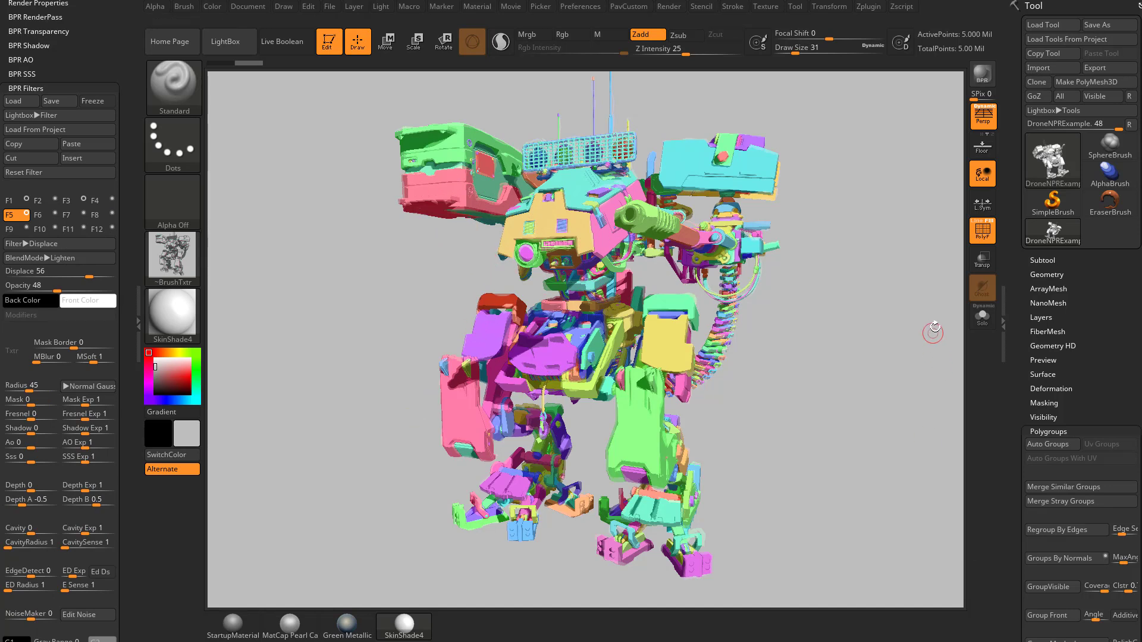
left_click(983, 231)
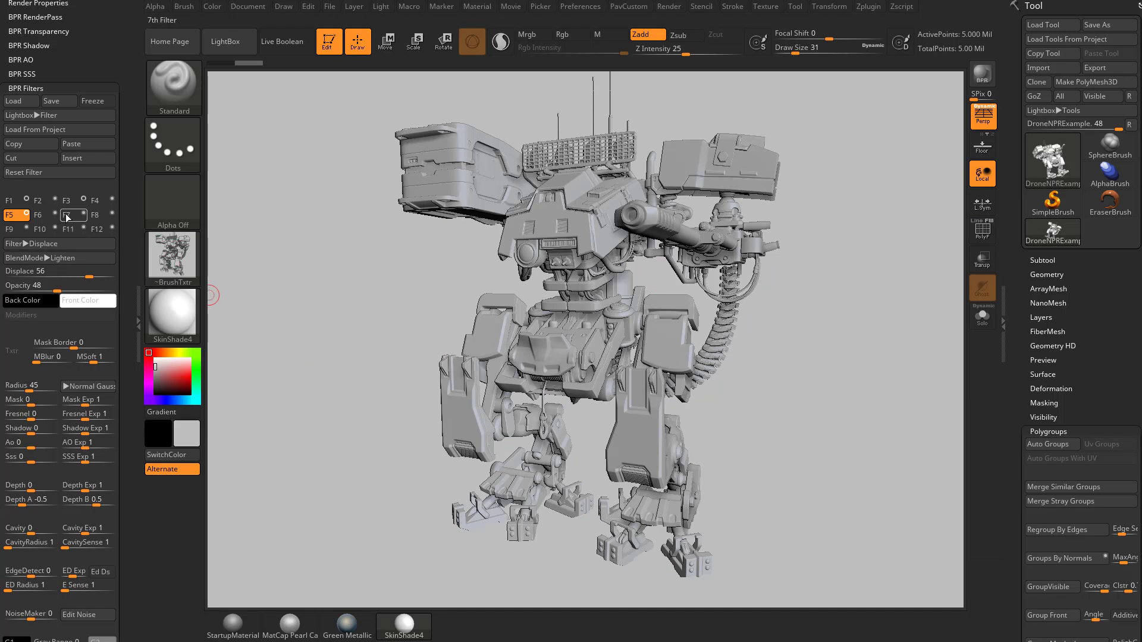
Set the fifth filter's displaced lines to blend in Darken mode
left_click(52, 202)
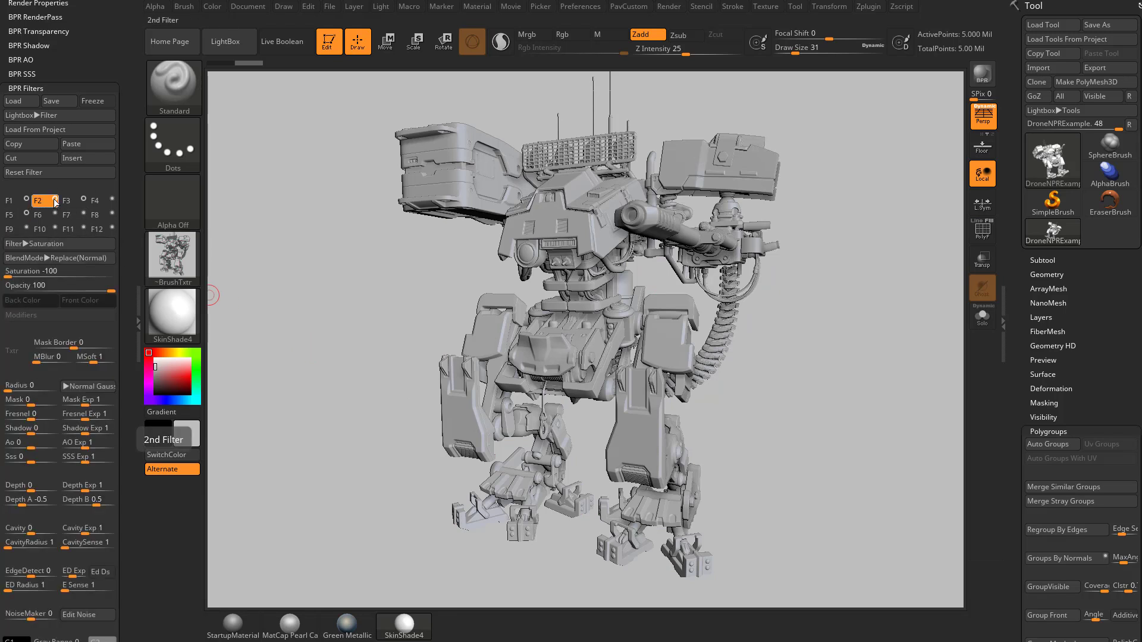
left_click(112, 201)
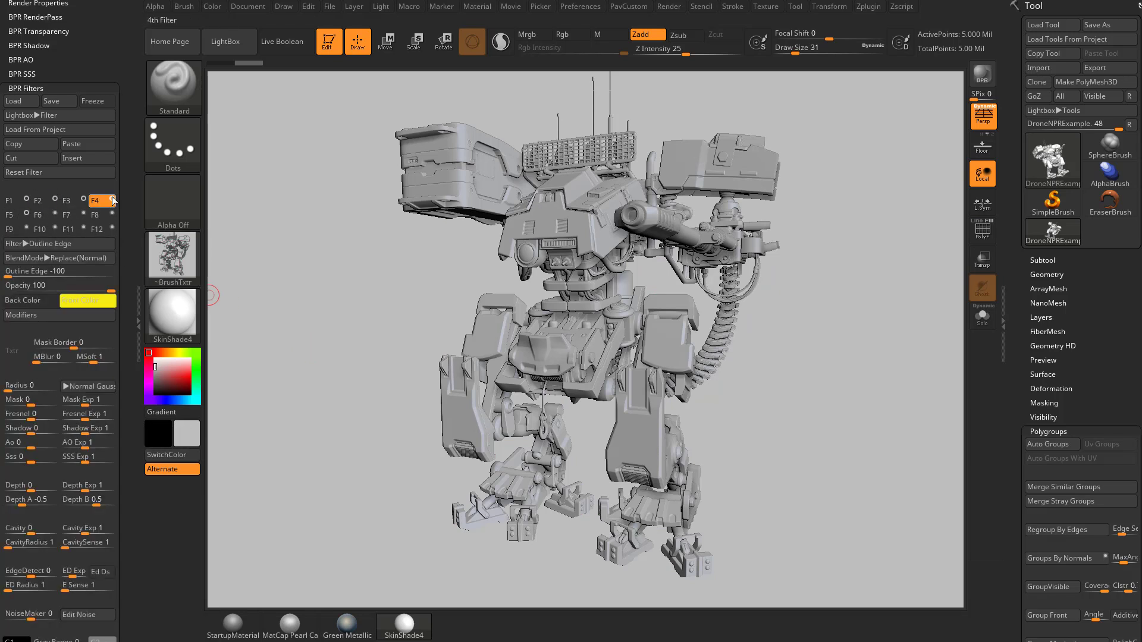
left_click(13, 218)
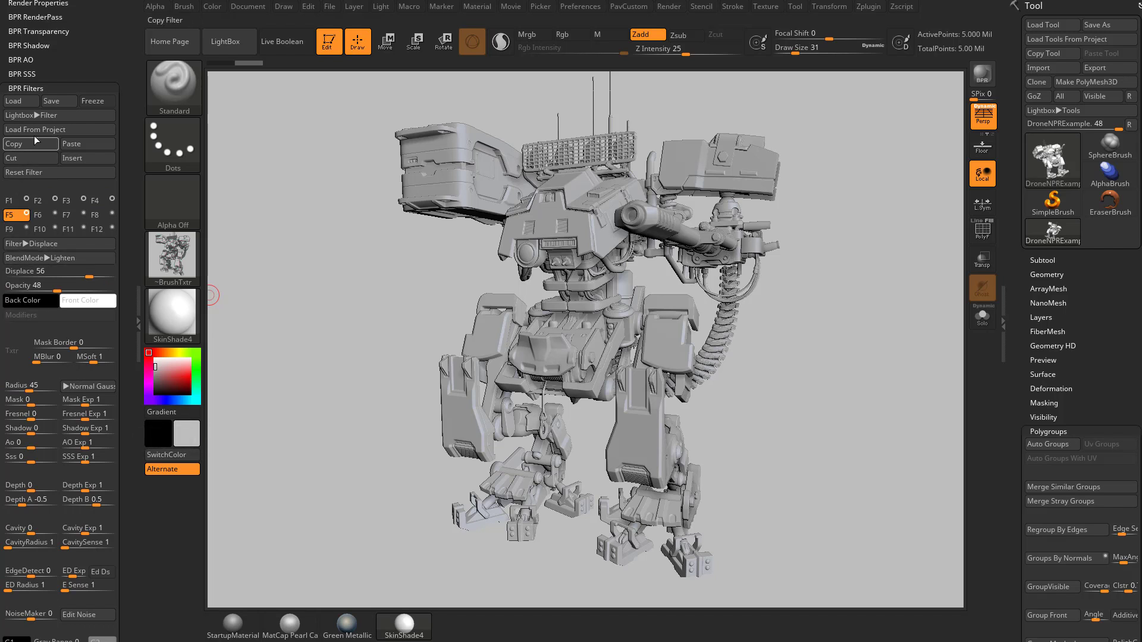
left_click(53, 259)
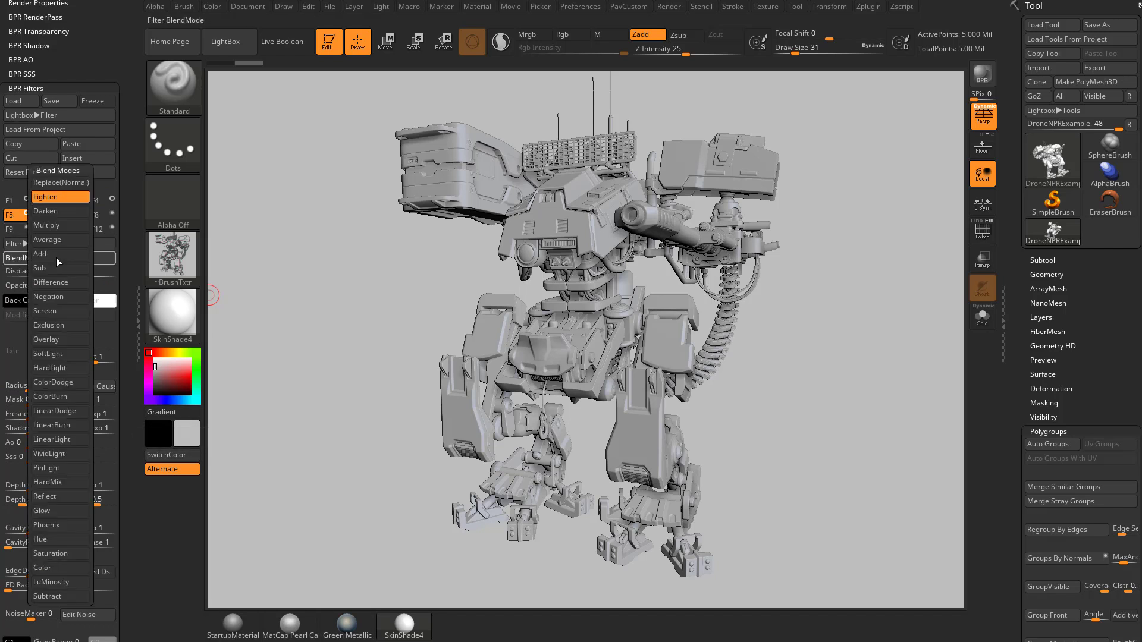
left_click(54, 211)
Re-render the robot with BPR to show heavy dark sketch lines
left_click(982, 76)
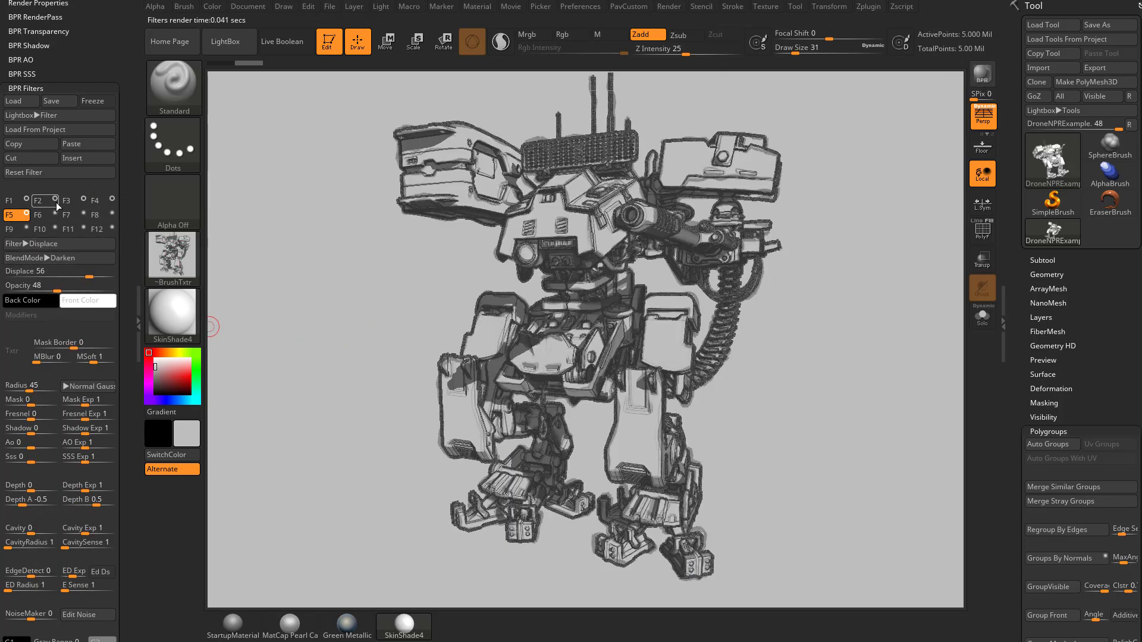
left_click(99, 202)
left_click(23, 317)
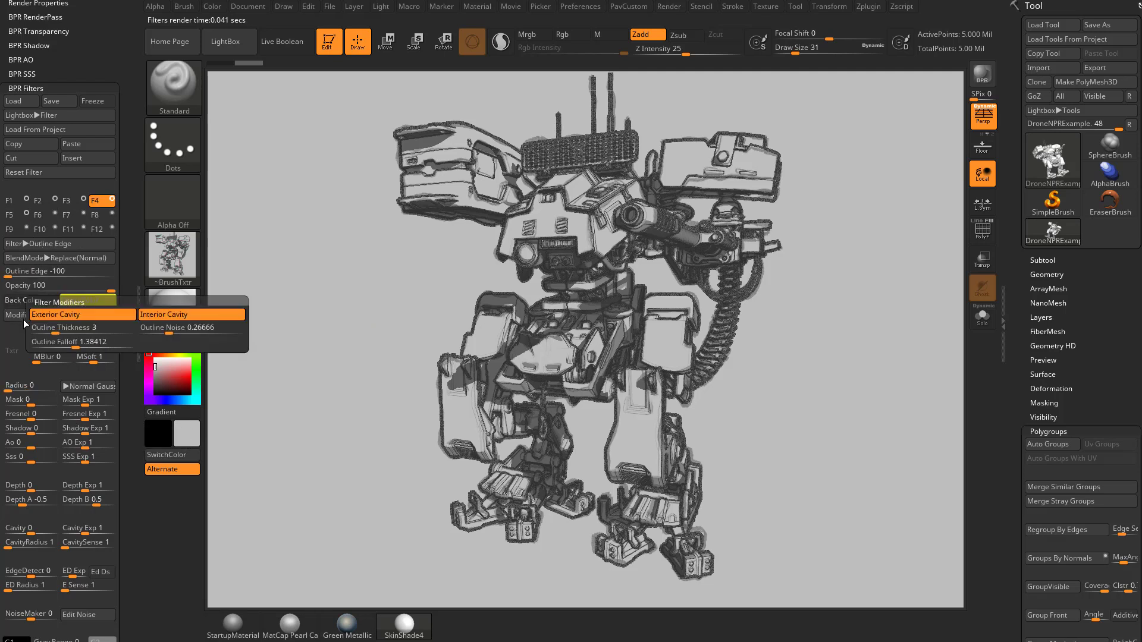
Thin the outlines to thickness 1 and paste the displaced line filter into filter six
left_click_drag(43, 332, 36, 332)
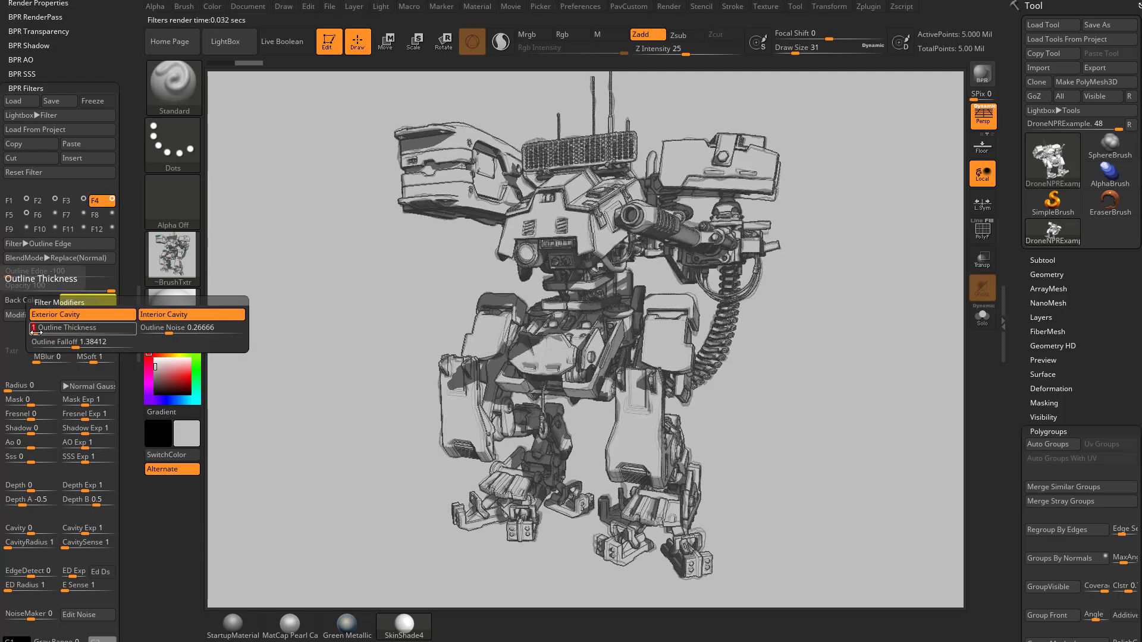
left_click(41, 218)
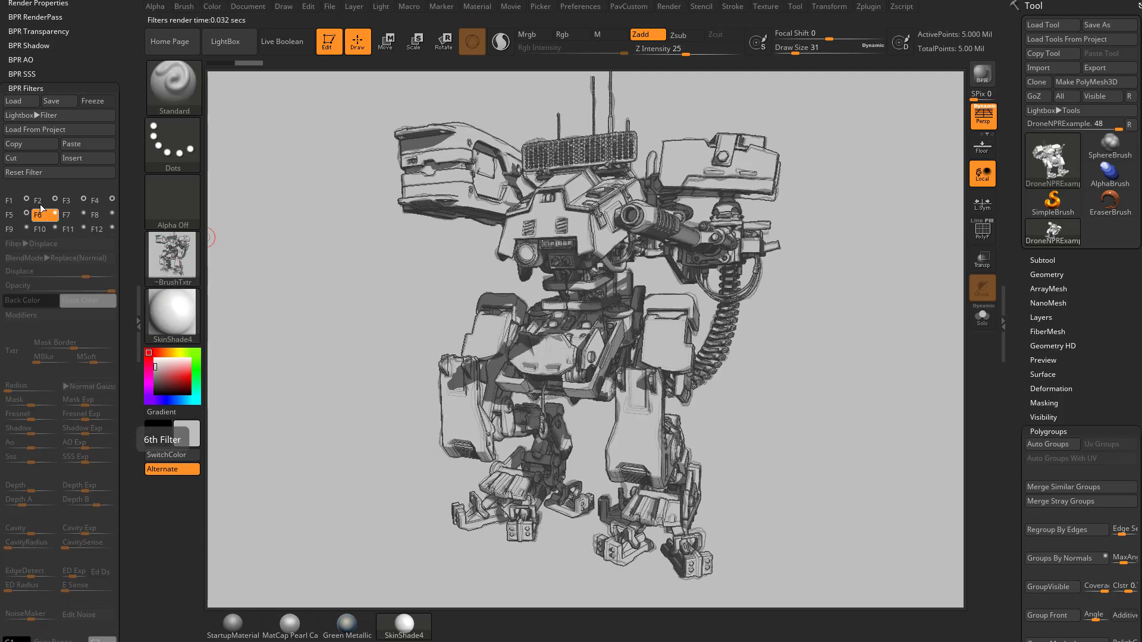
left_click(81, 147)
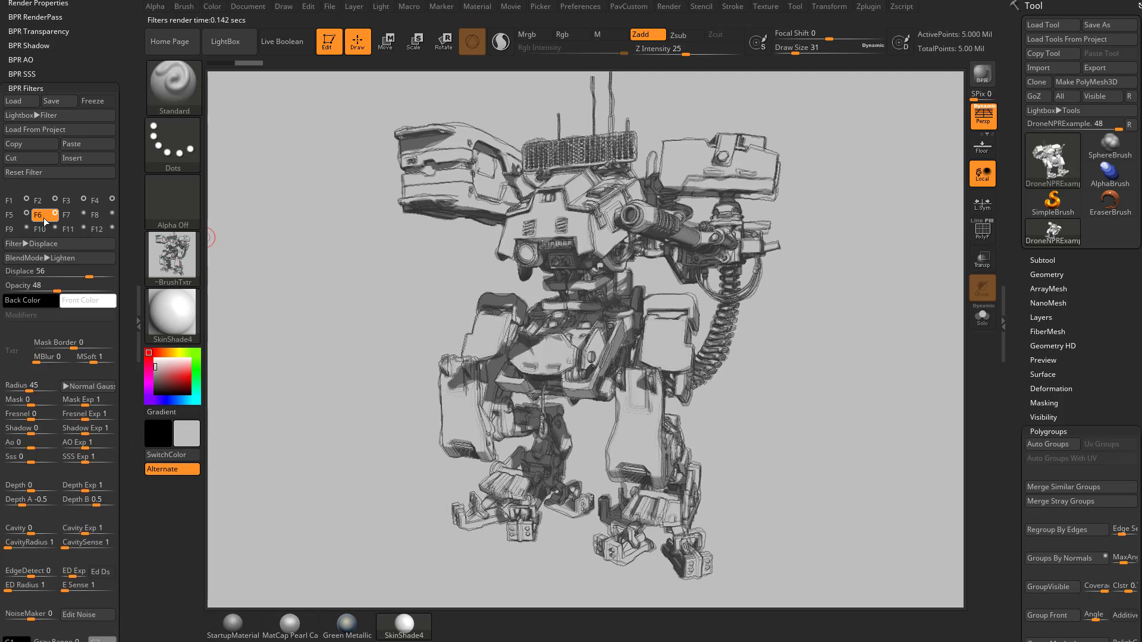
left_click(20, 215)
left_click(41, 218)
Set the sixth filter's blend mode to Lighten and toggle it to compare renders
left_click(59, 258)
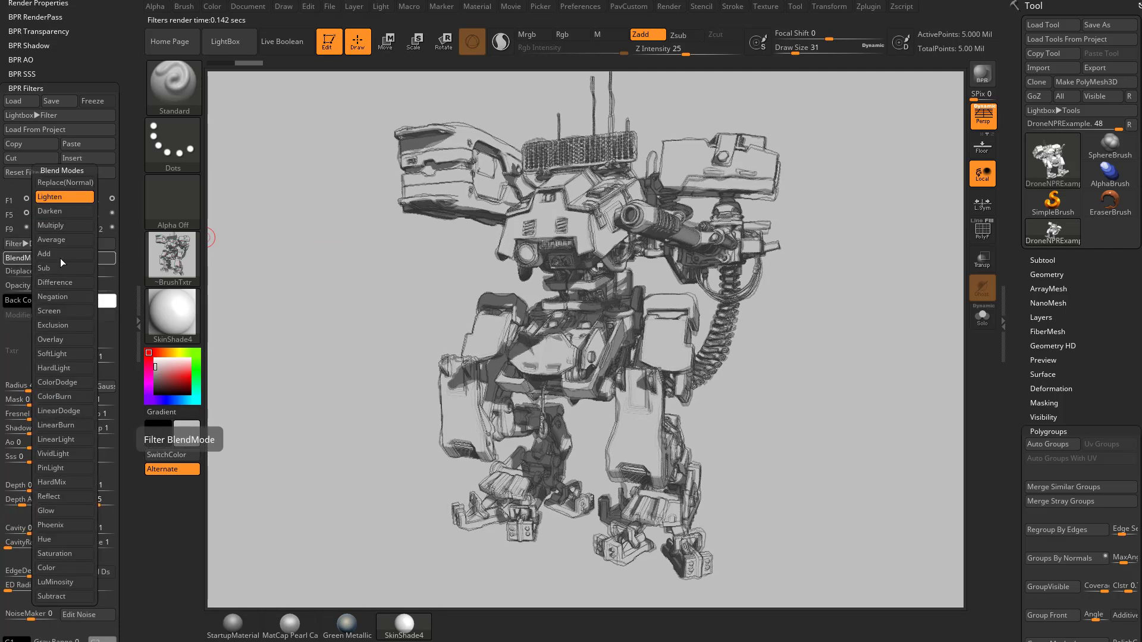
left_click(59, 198)
left_click(56, 215)
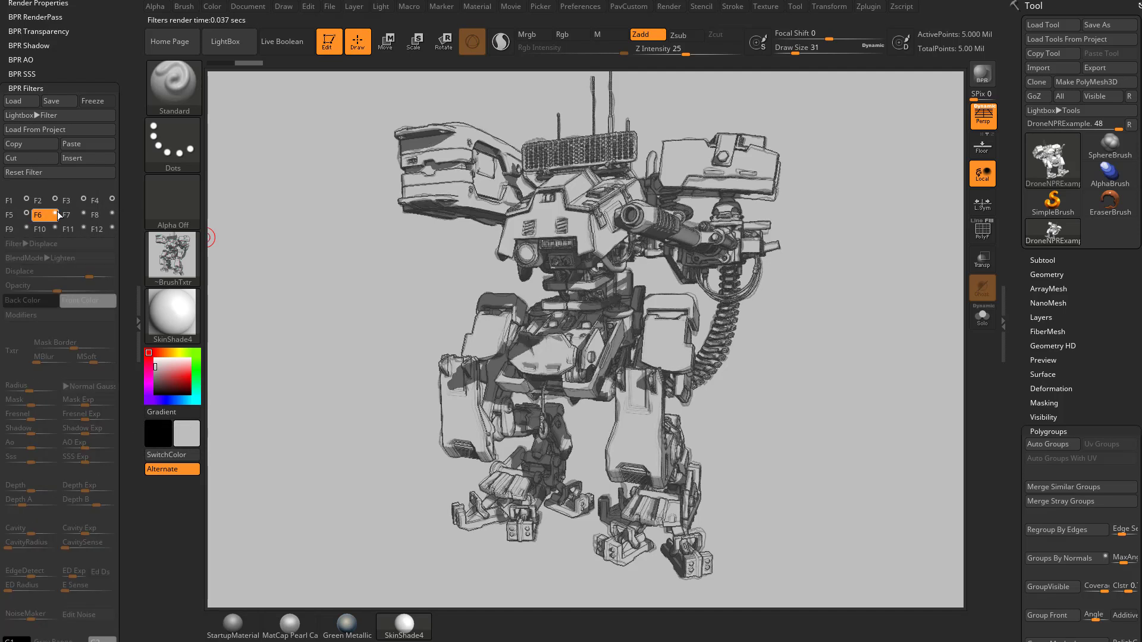
left_click(56, 215)
left_click(56, 214)
left_click(56, 215)
left_click(56, 215)
left_click(56, 215)
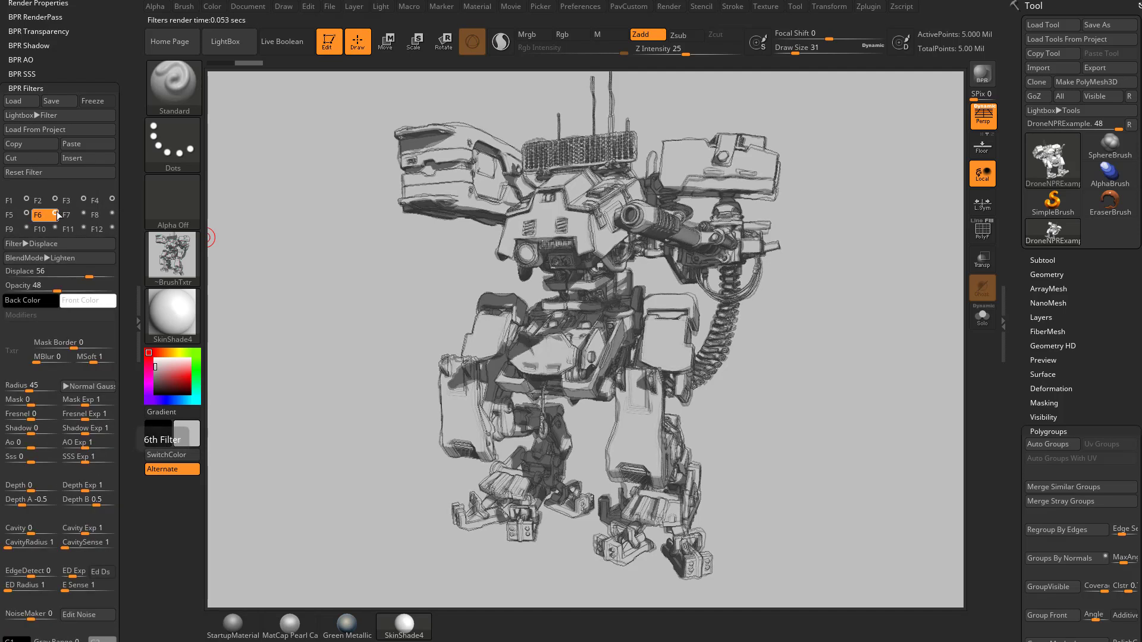
Tune the sixth filter to Displace 41 and Opacity 44, comparing renders
left_click(89, 276)
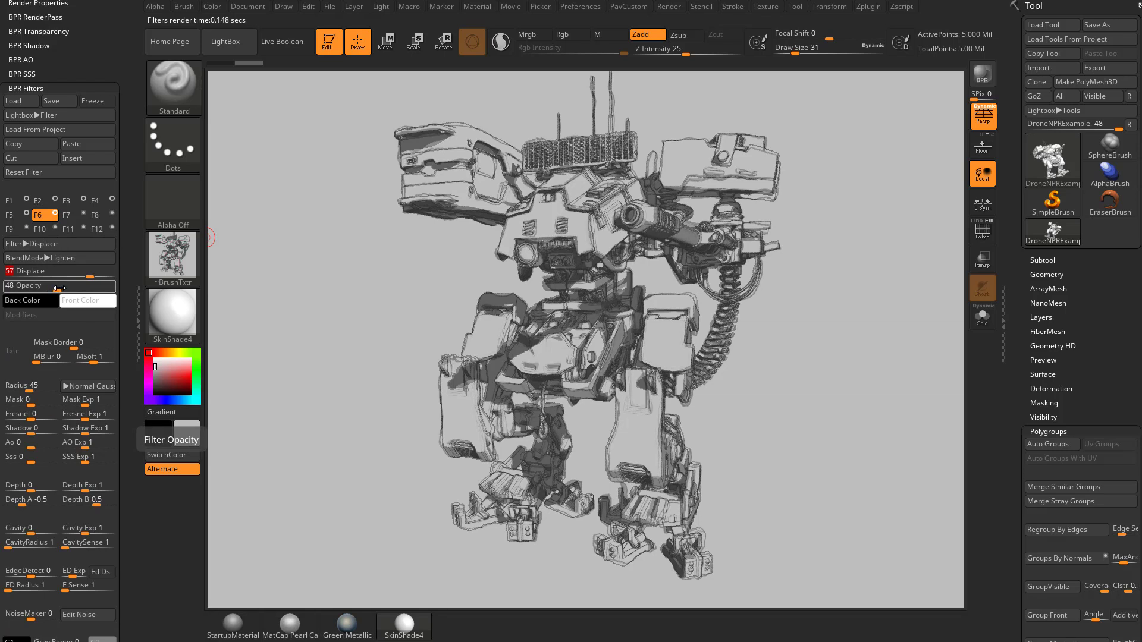
mouse_move(59, 289)
left_mouse_down()
mouse_move(93, 286)
mouse_move(53, 285)
left_mouse_up()
left_click(55, 214)
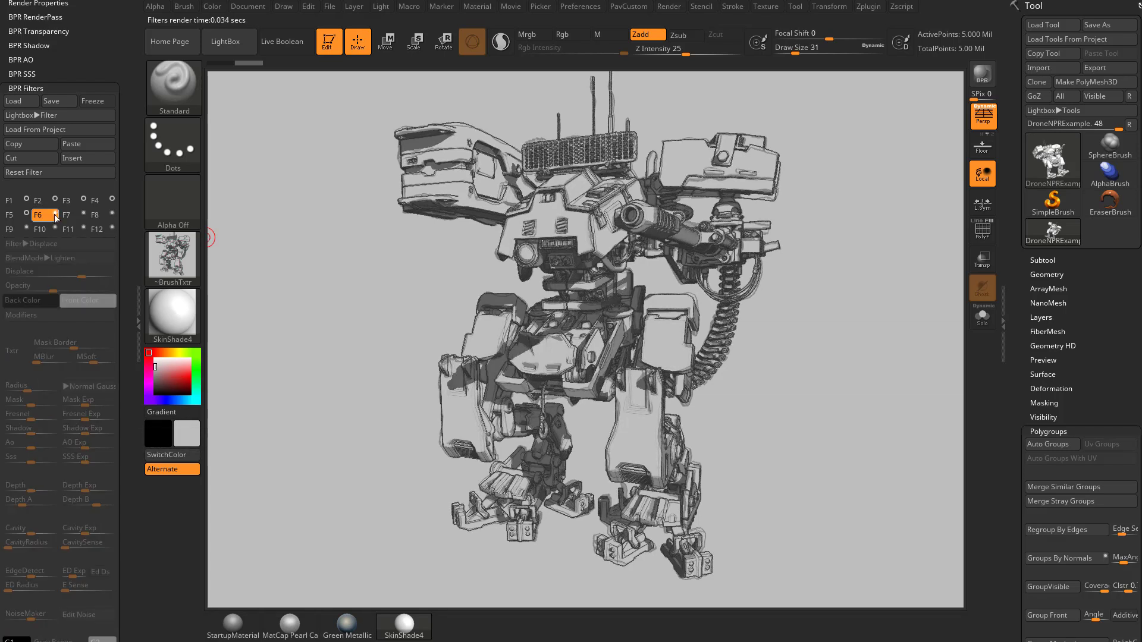
left_click(54, 215)
left_click(55, 215)
left_click(54, 215)
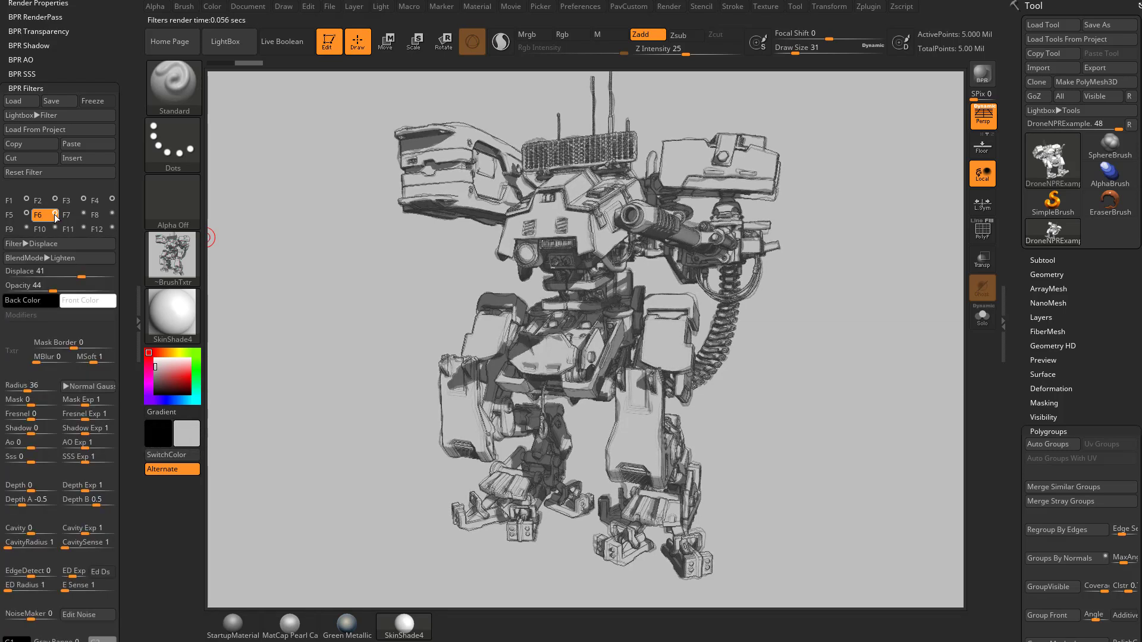